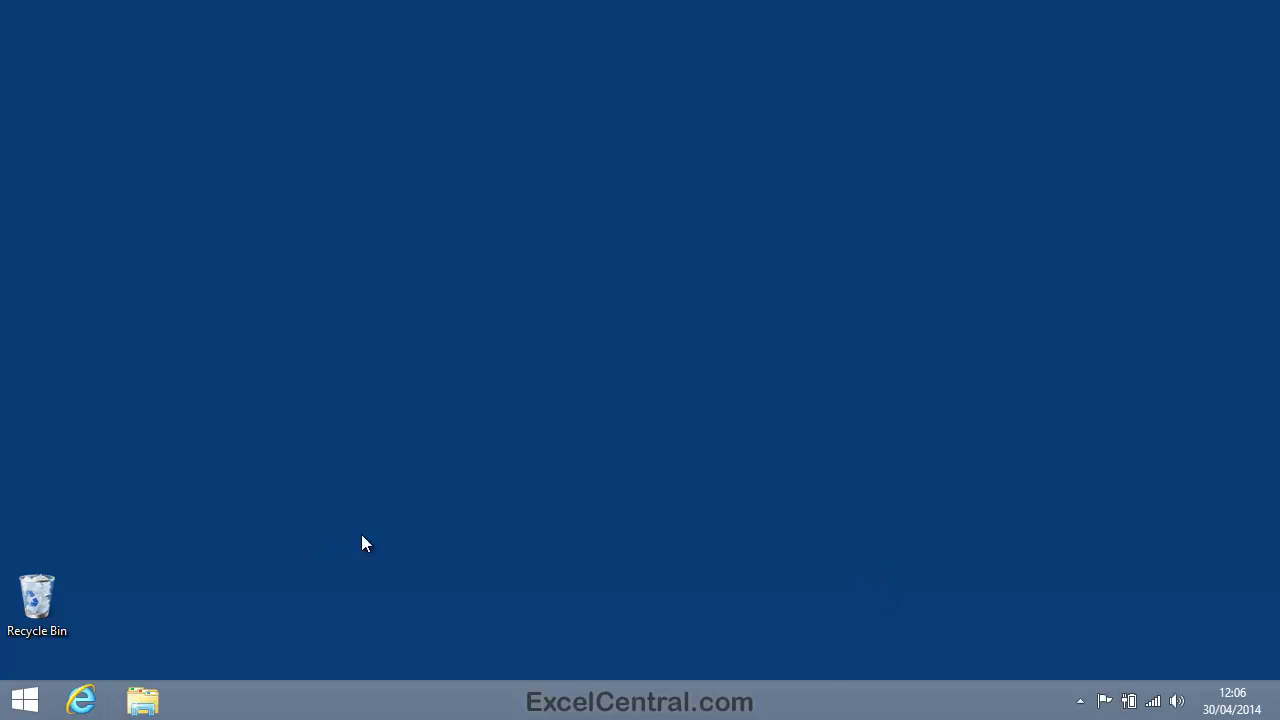
click(81, 700)
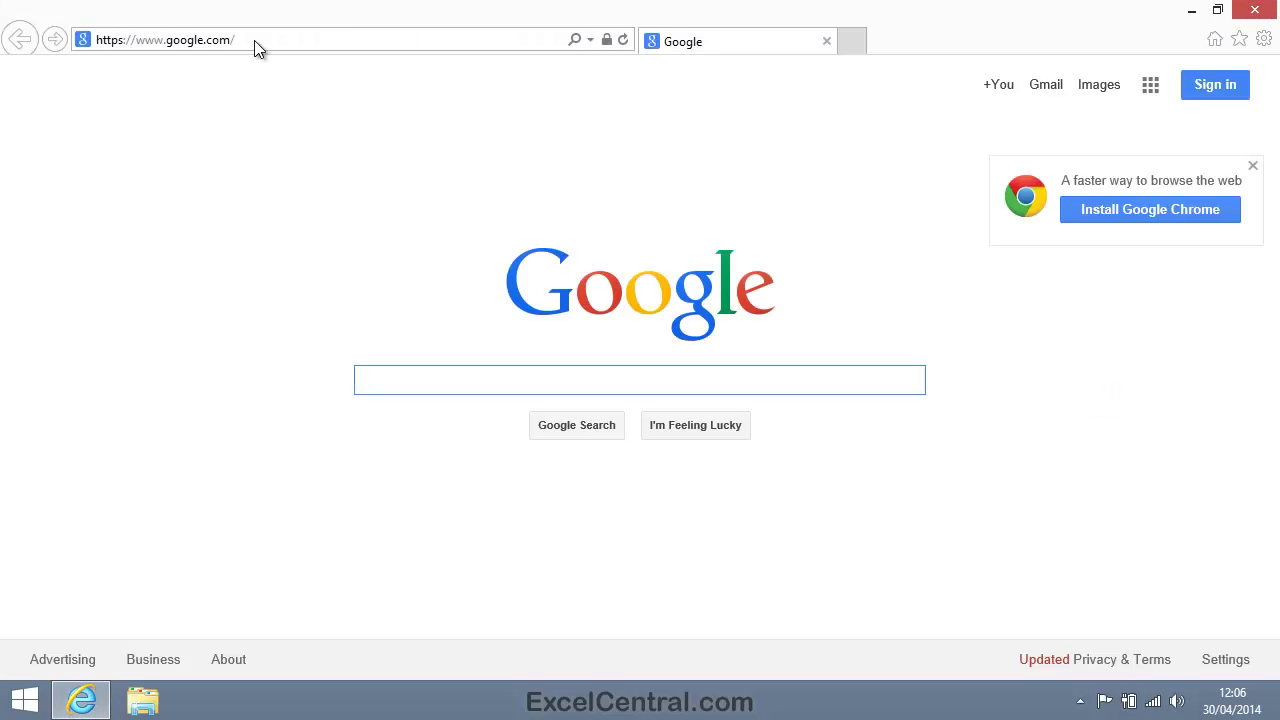
click(254, 40)
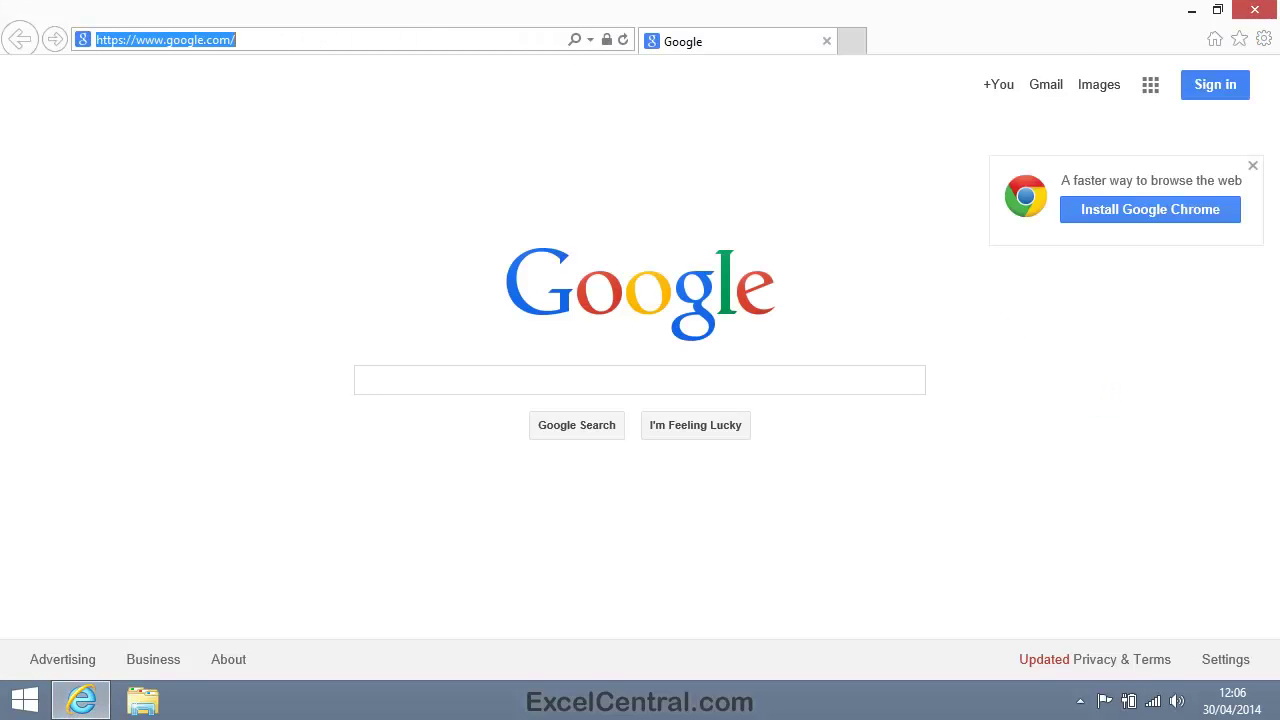
text(www)
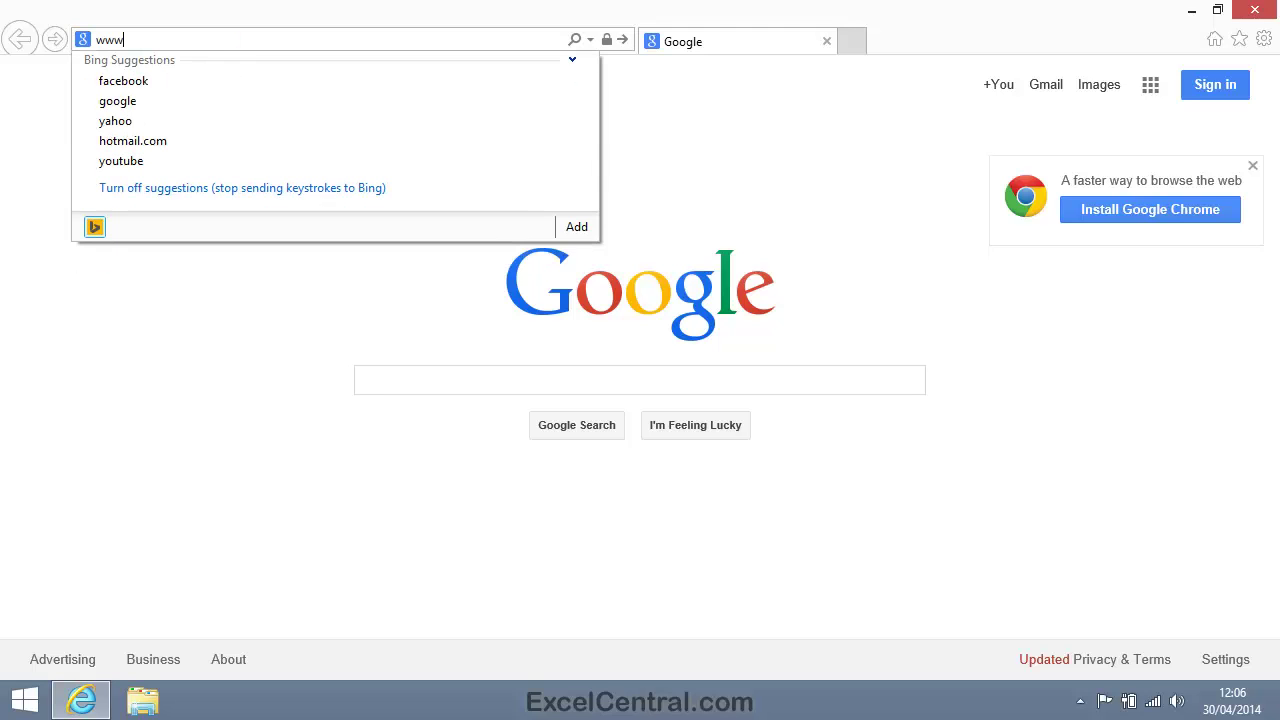
text(.excelcentral)
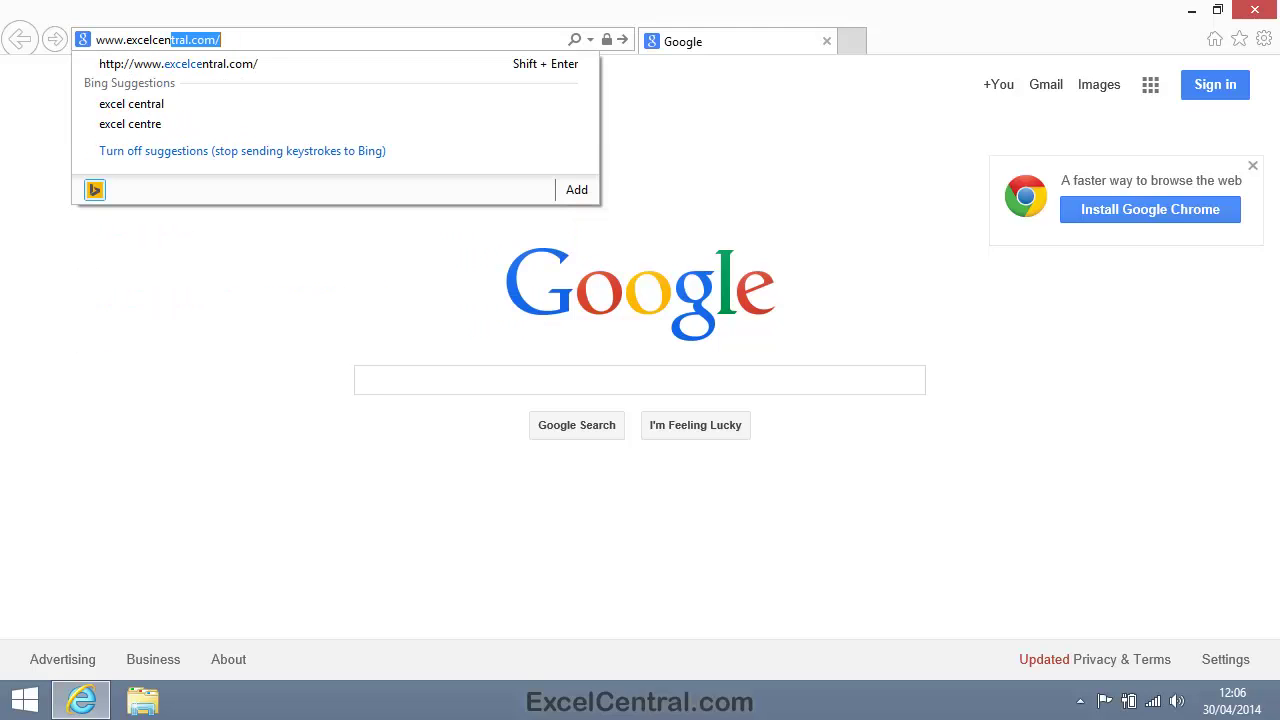
text(.com)
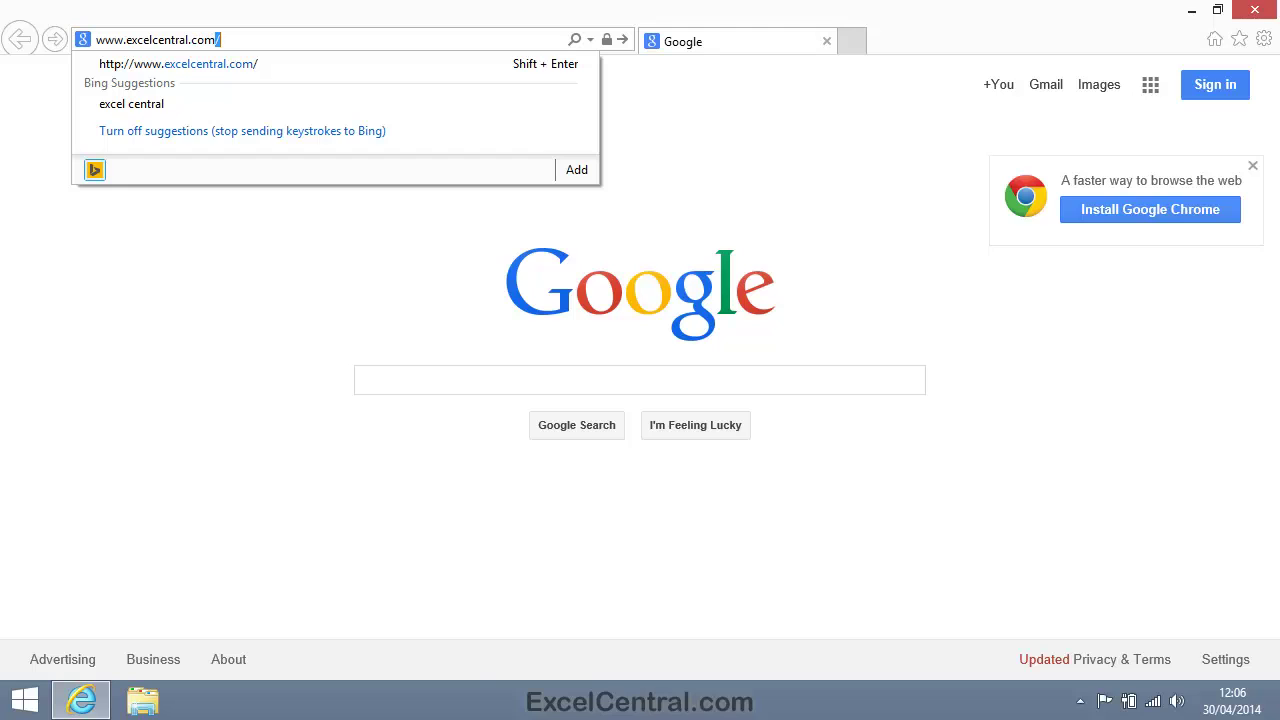
key(Return)
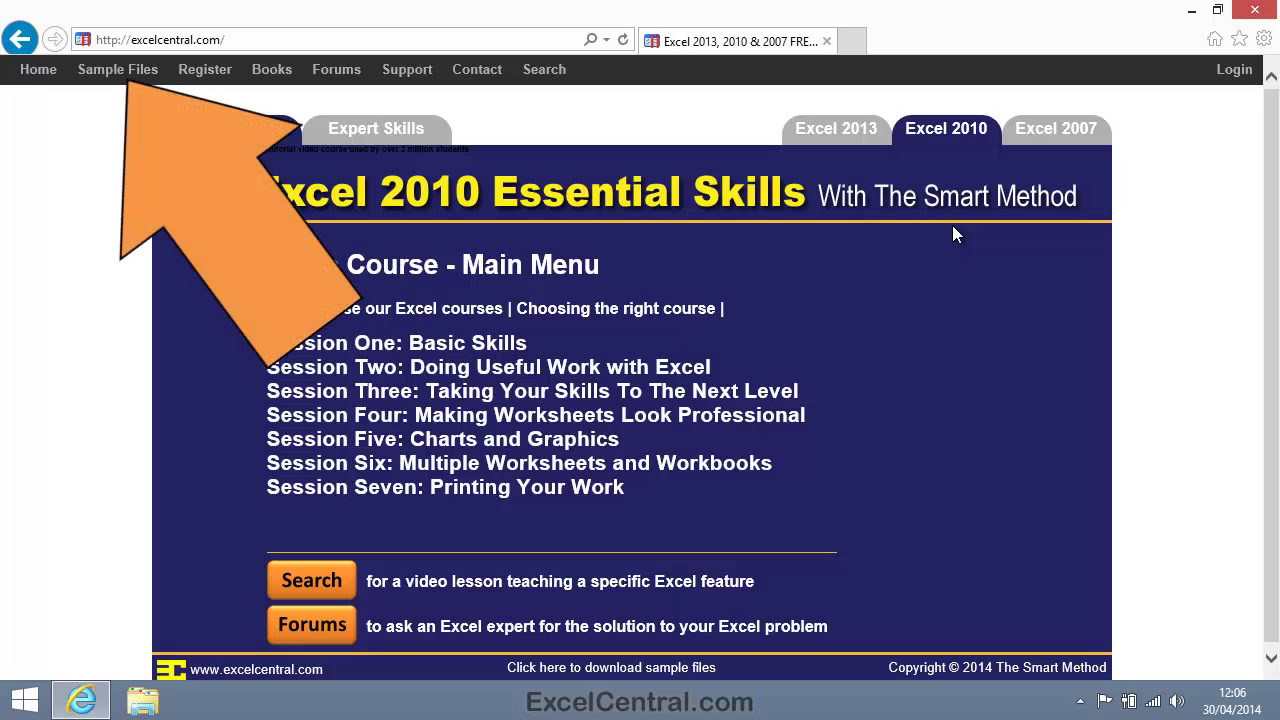
- Download the Excel 2013 Essential Skills sample files with the recommended option and run AllSessions.exe
click(118, 72)
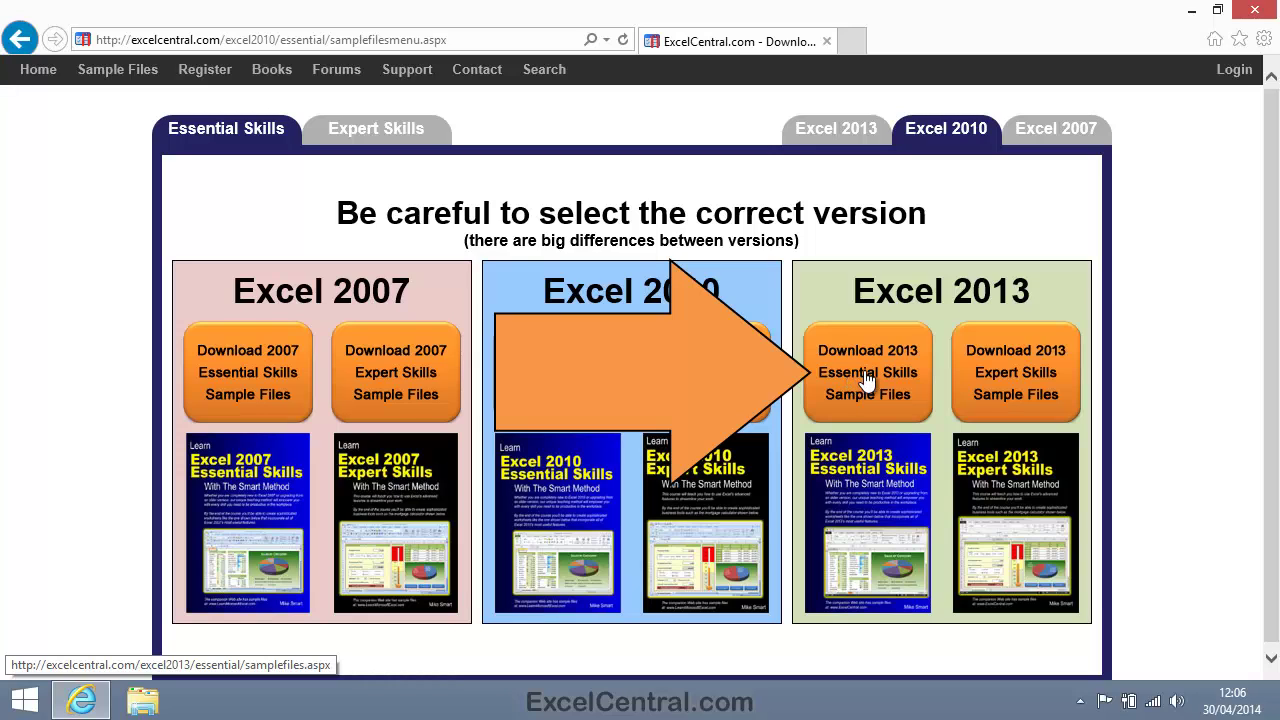
click(866, 380)
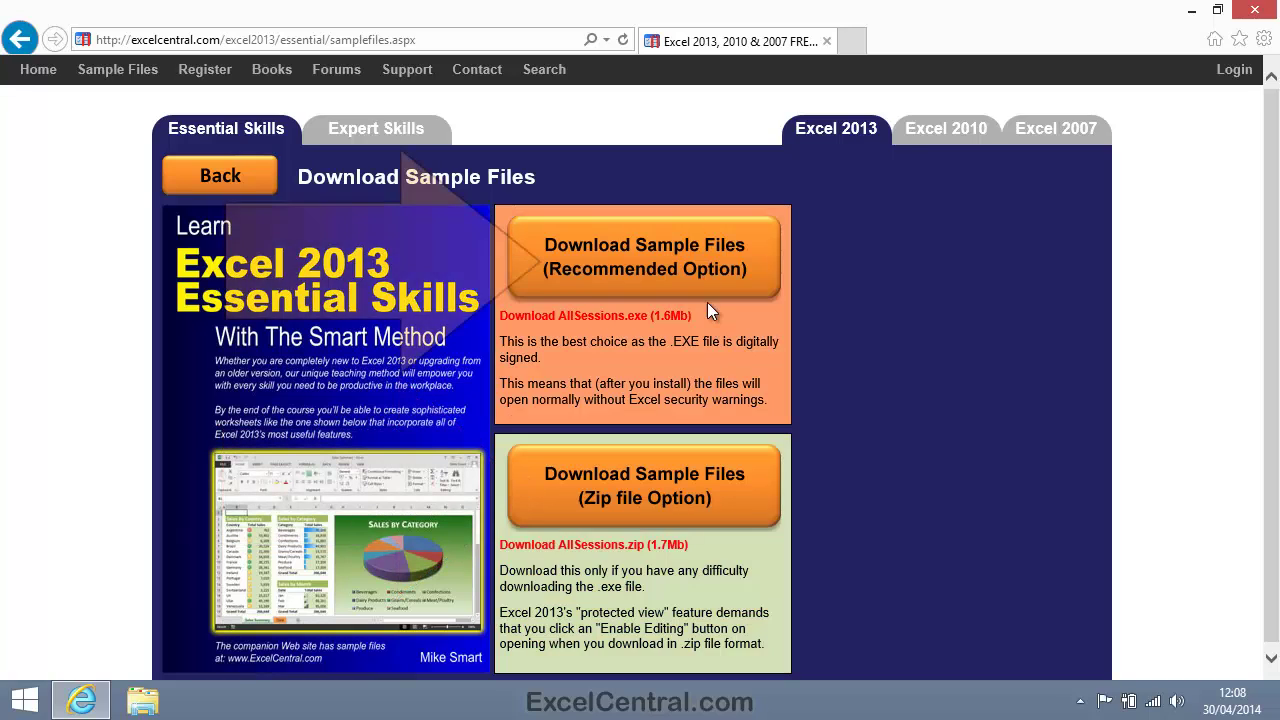
click(645, 270)
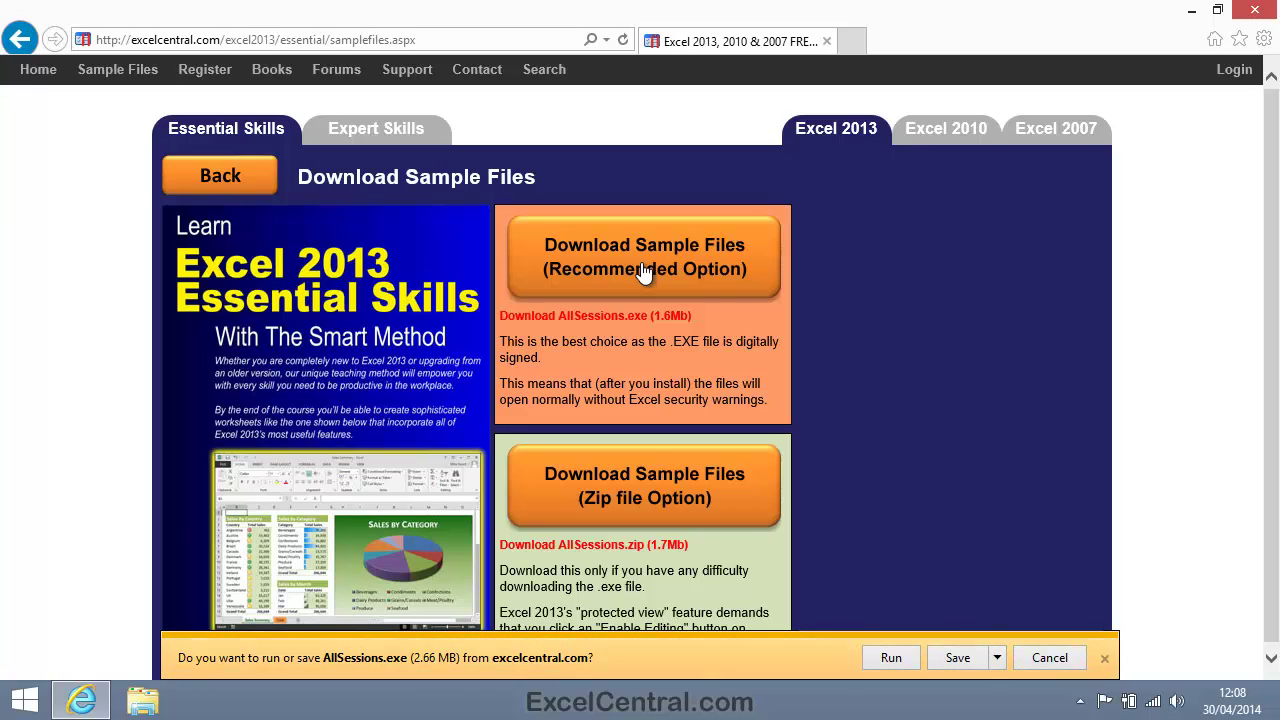
click(891, 658)
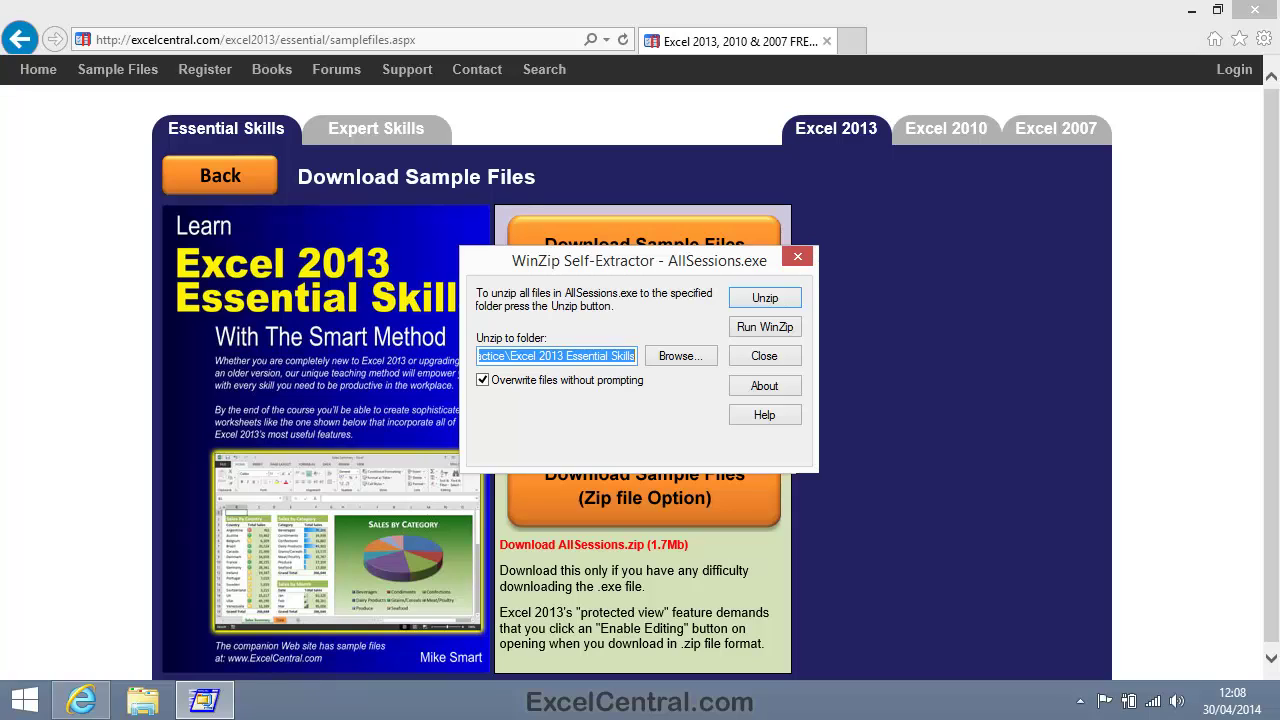
- Check the destination path, unzip the sample files to C:\Practice\Excel 2013 Essential Skills, and close the extractor and browser
click(597, 357)
drag(597, 361, 444, 358)
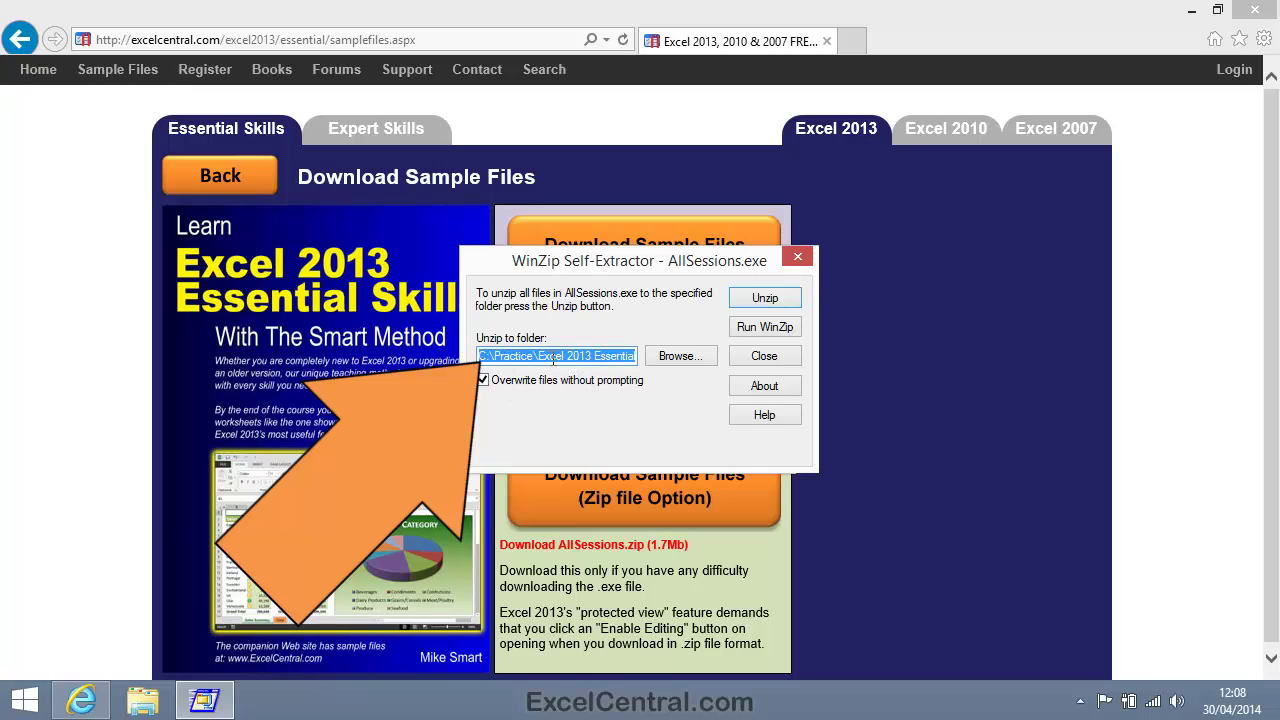
drag(559, 357, 647, 357)
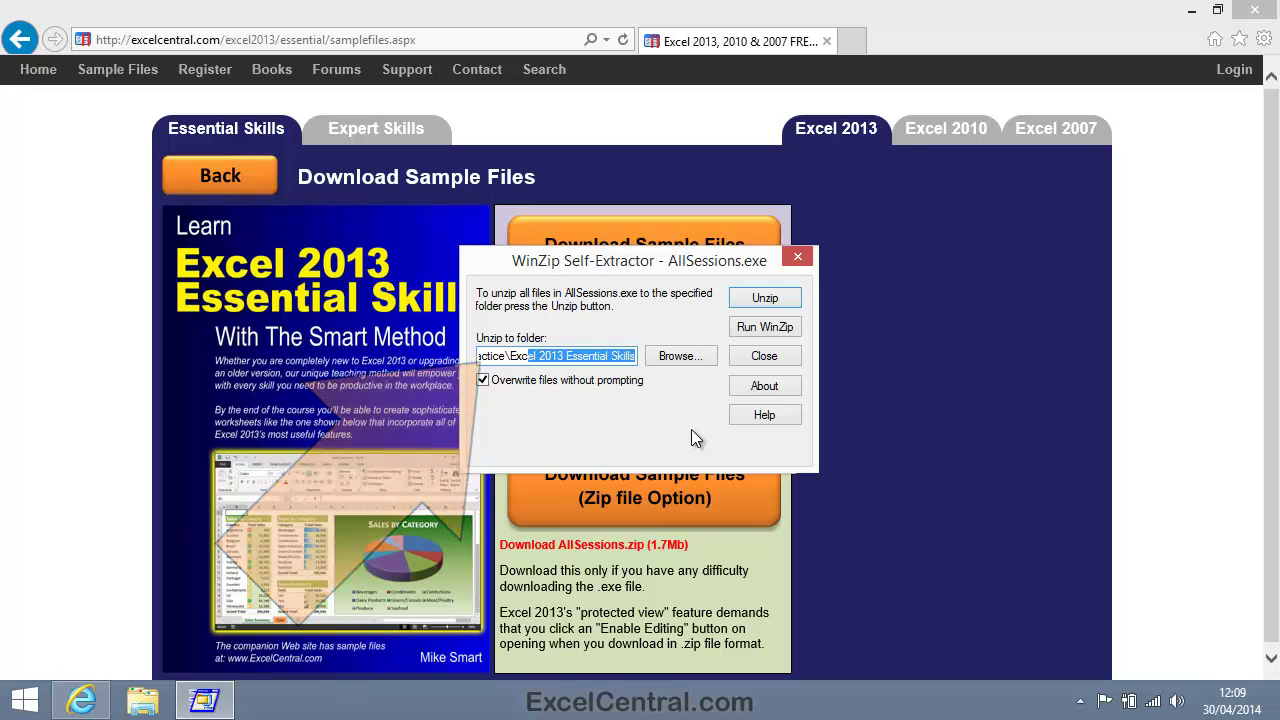
click(768, 298)
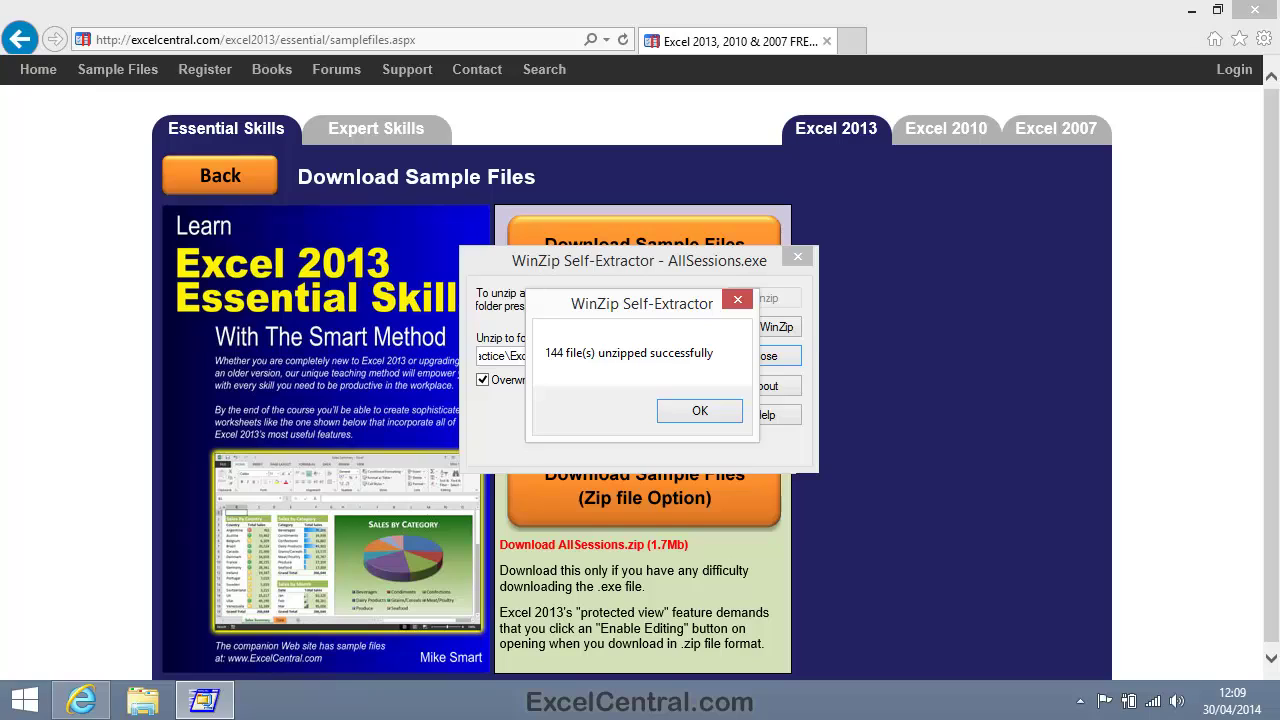
click(706, 412)
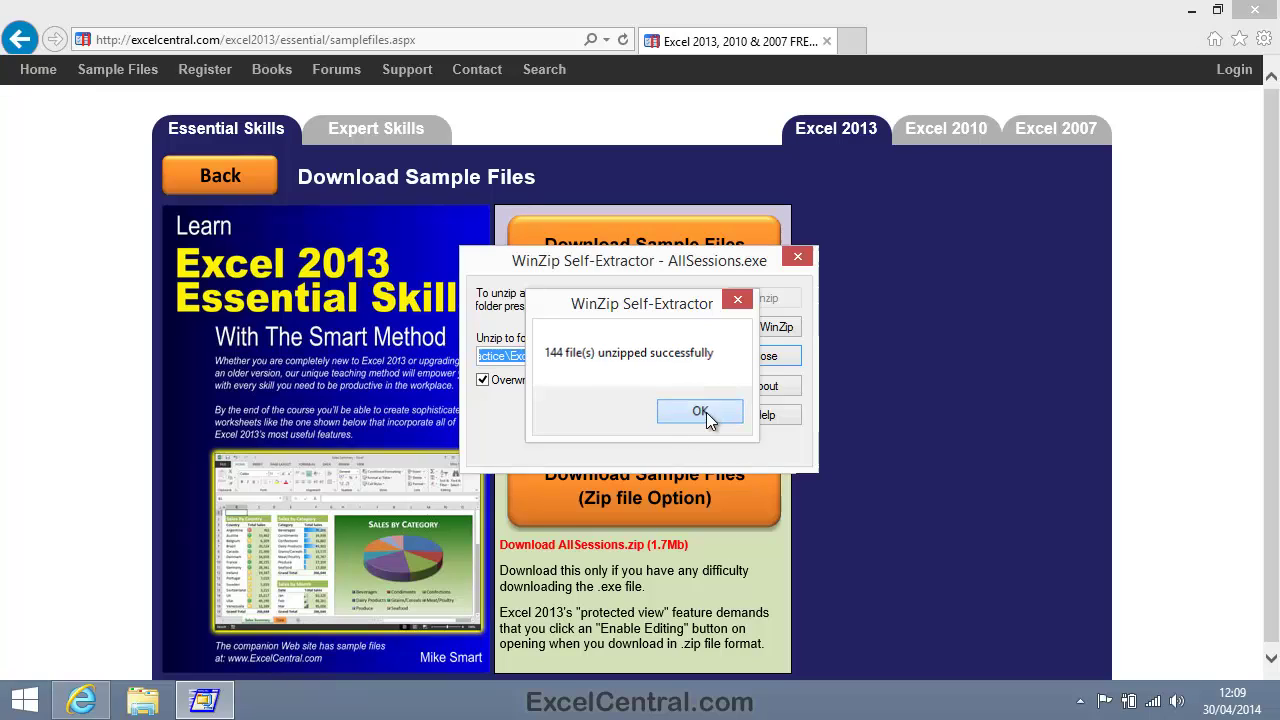
click(798, 260)
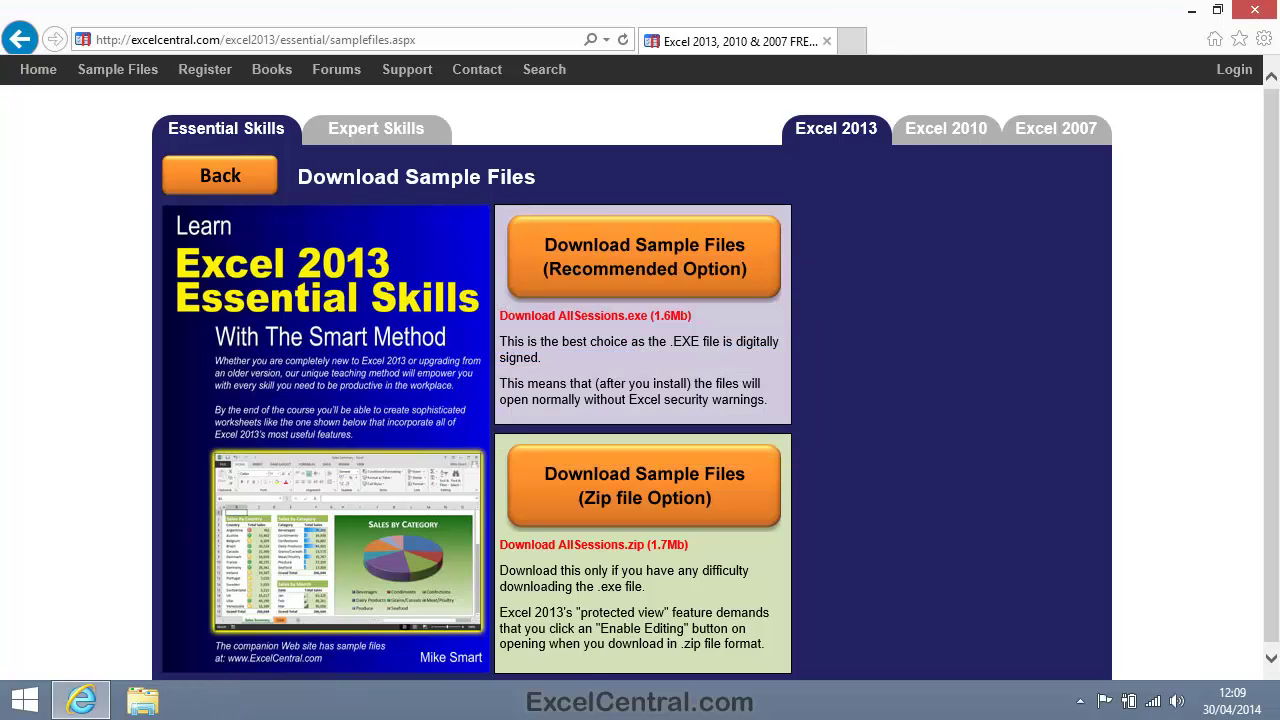
click(1255, 10)
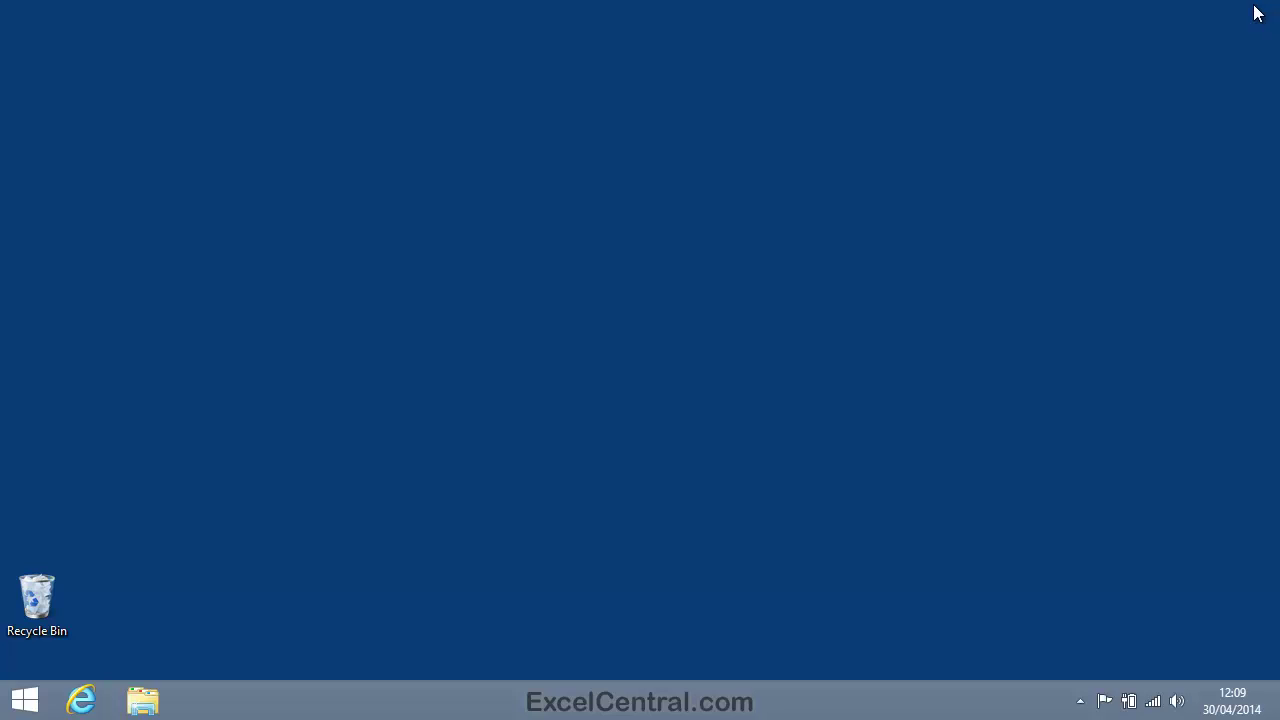
- Start Excel 2013 and browse the computer for other workbooks to open
click(22, 704)
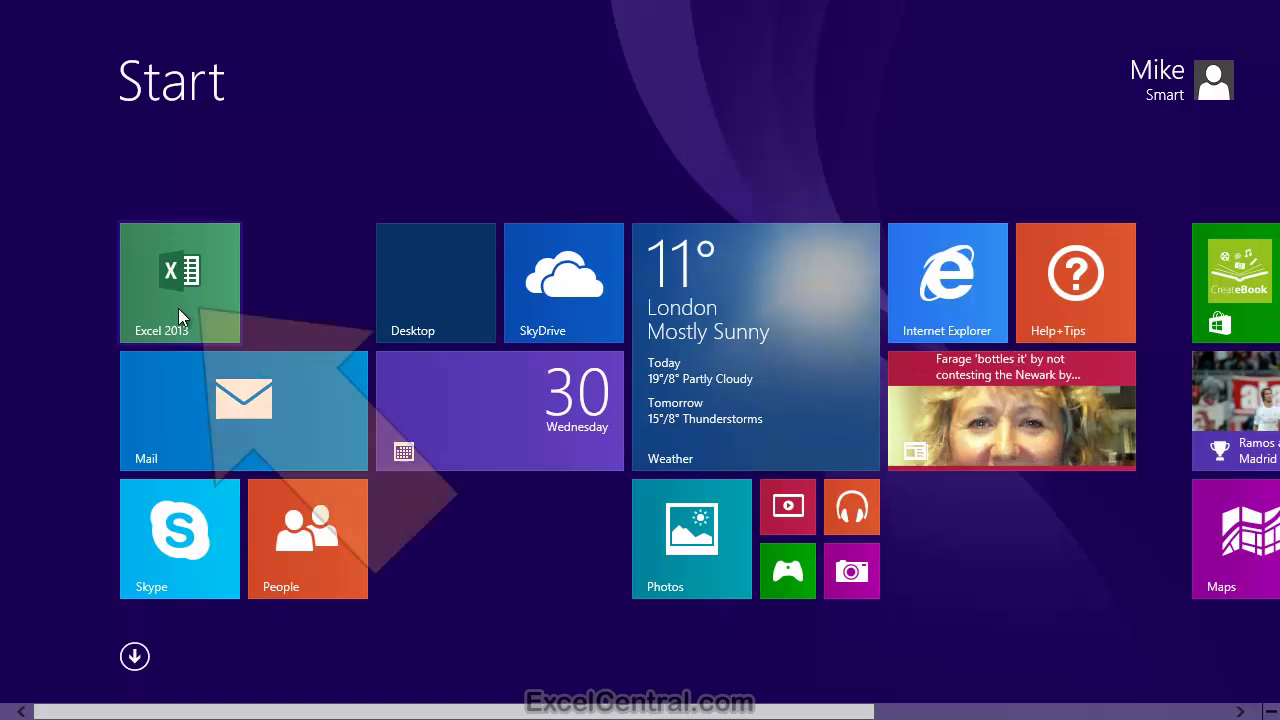
click(178, 305)
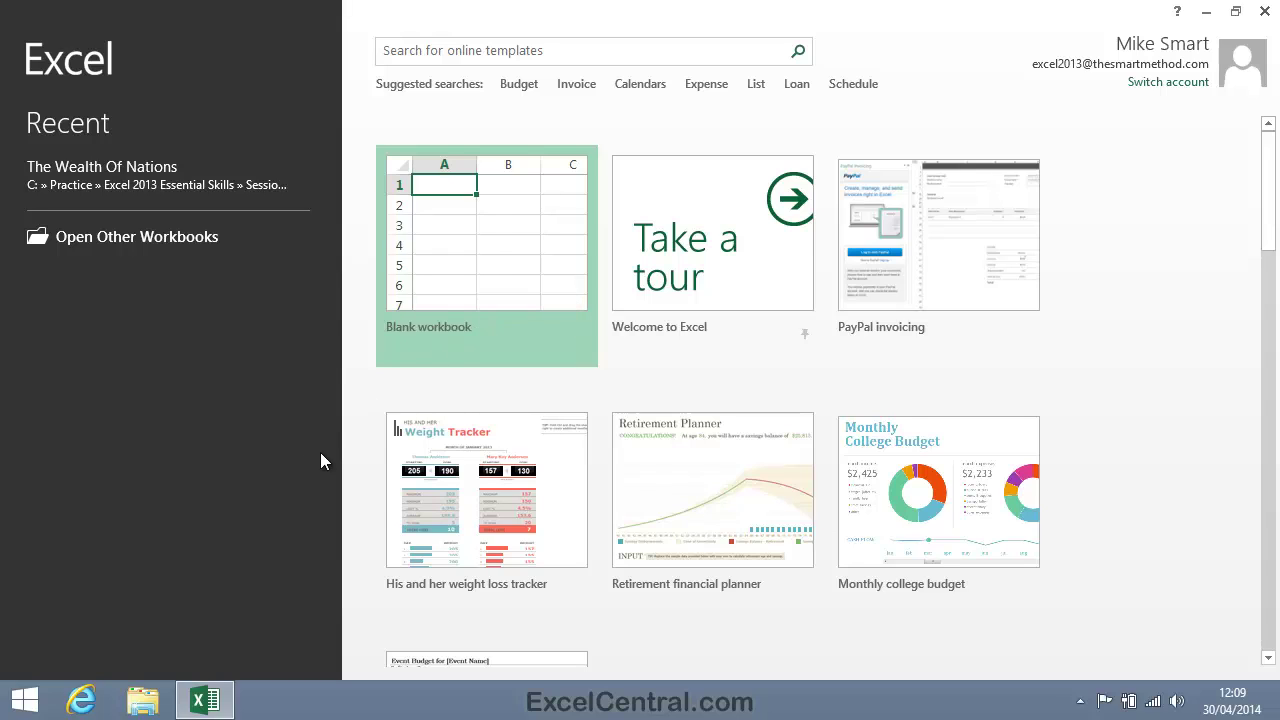
click(137, 237)
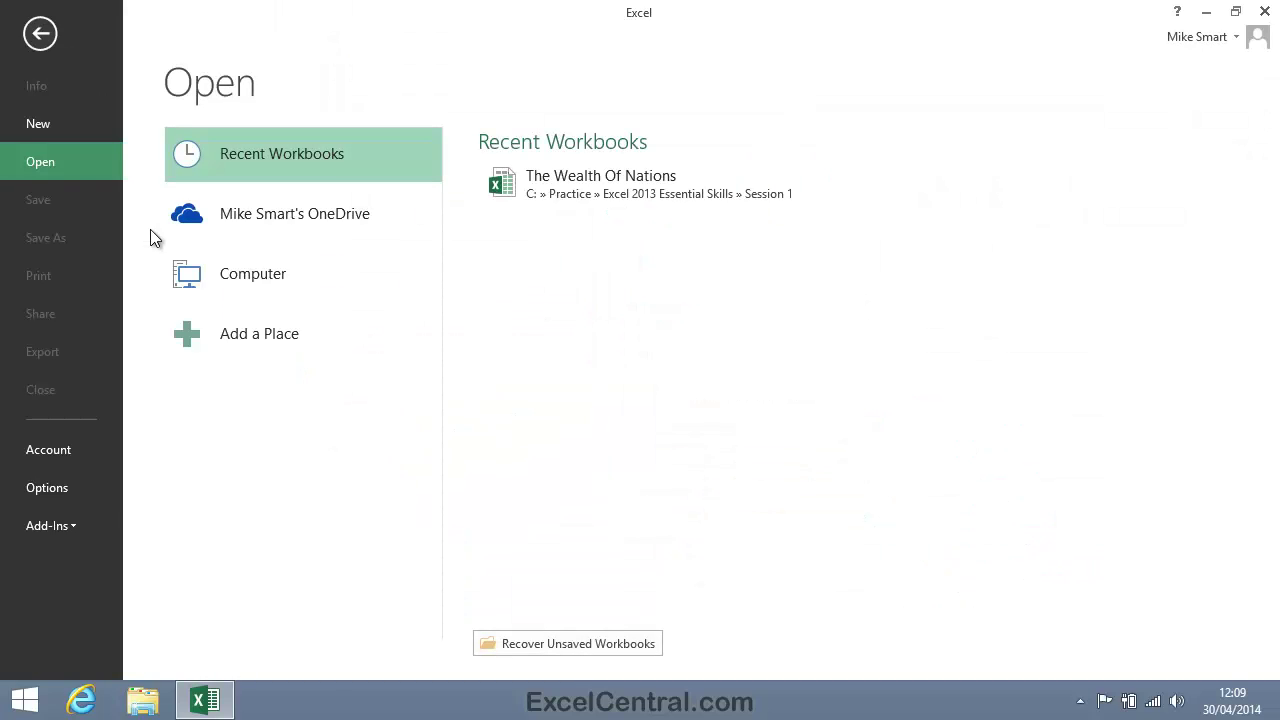
click(256, 274)
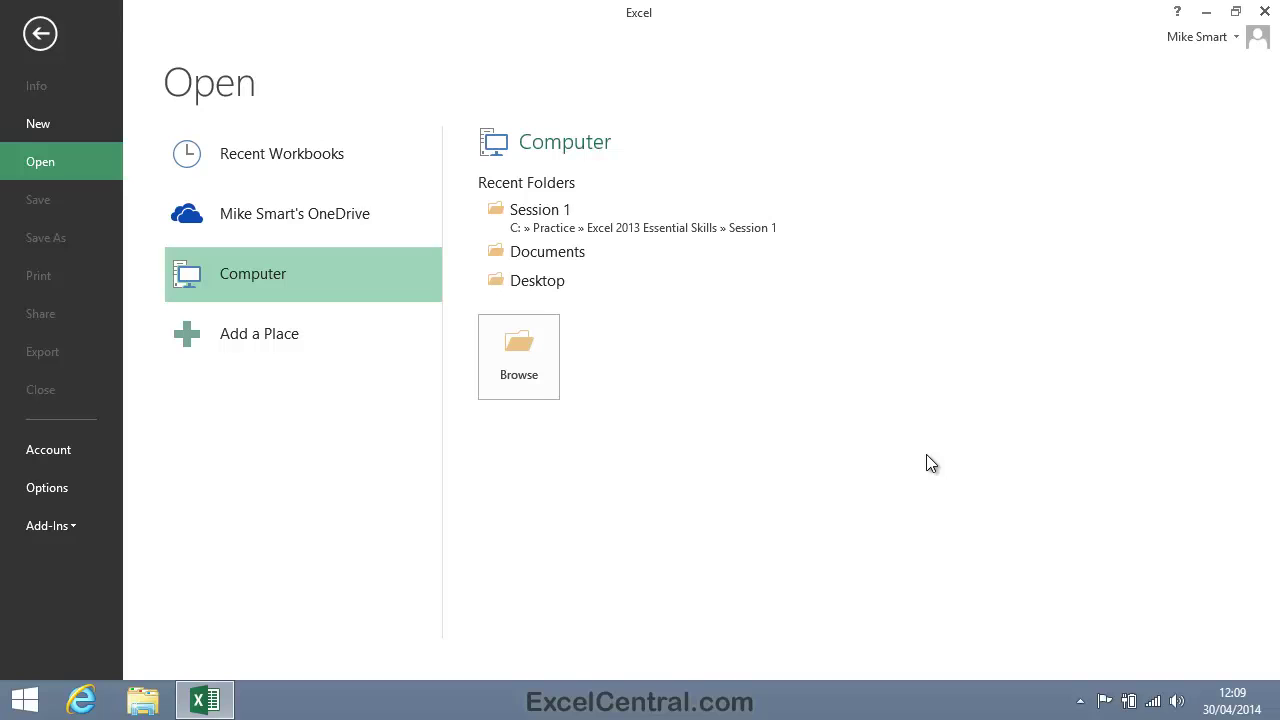
click(530, 376)
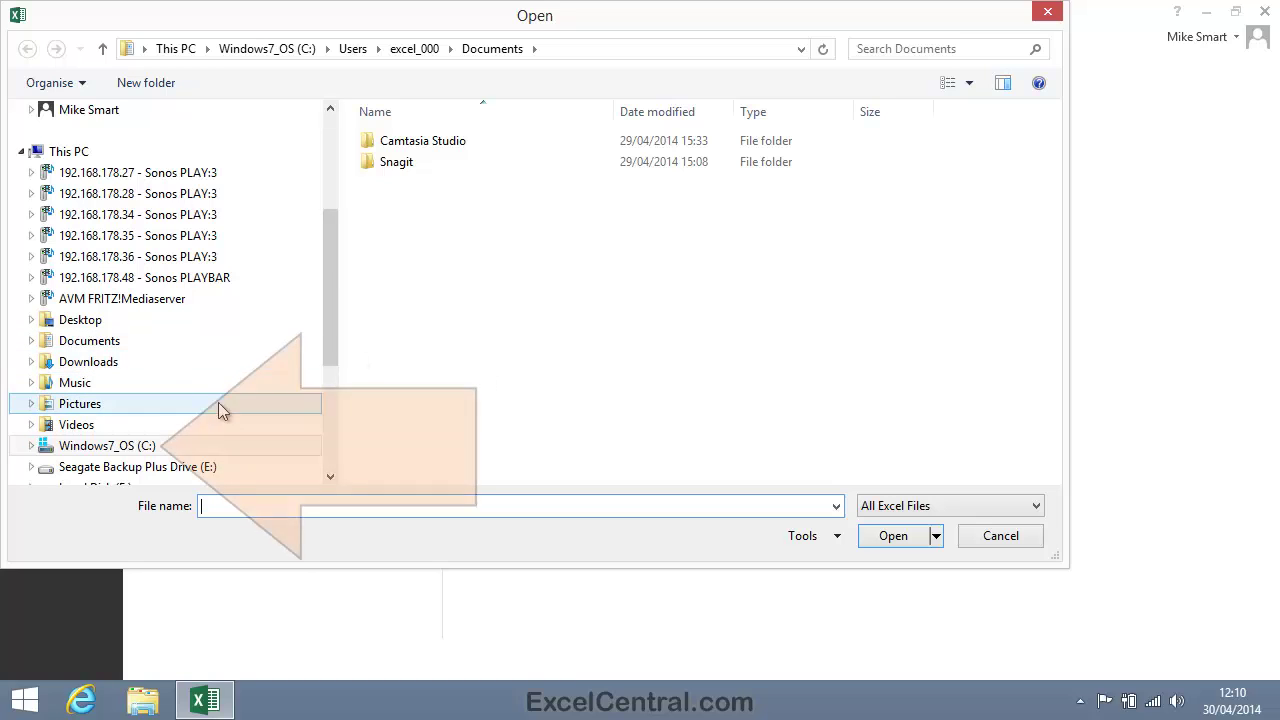
- Open the workbook The Wealth Of Nations from the folder C:\Practice\Excel 2013 Essential Skills\Session 1
click(194, 447)
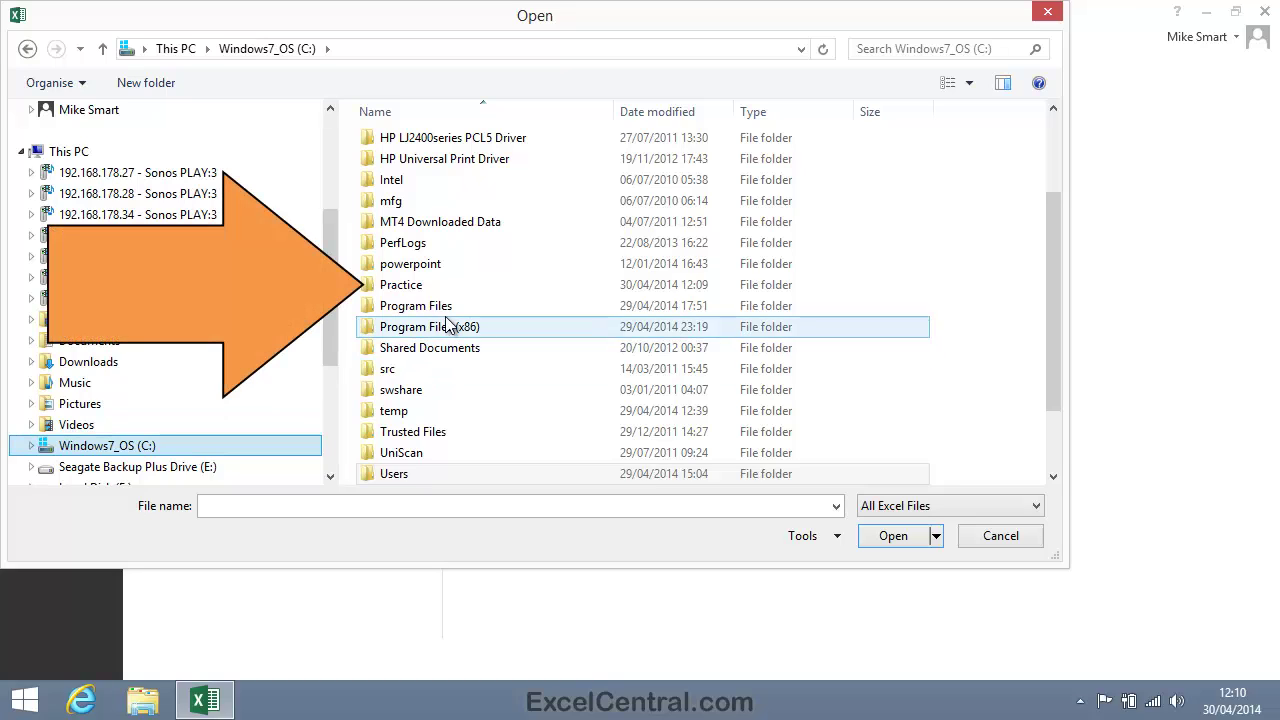
click(421, 285)
double_click(421, 285)
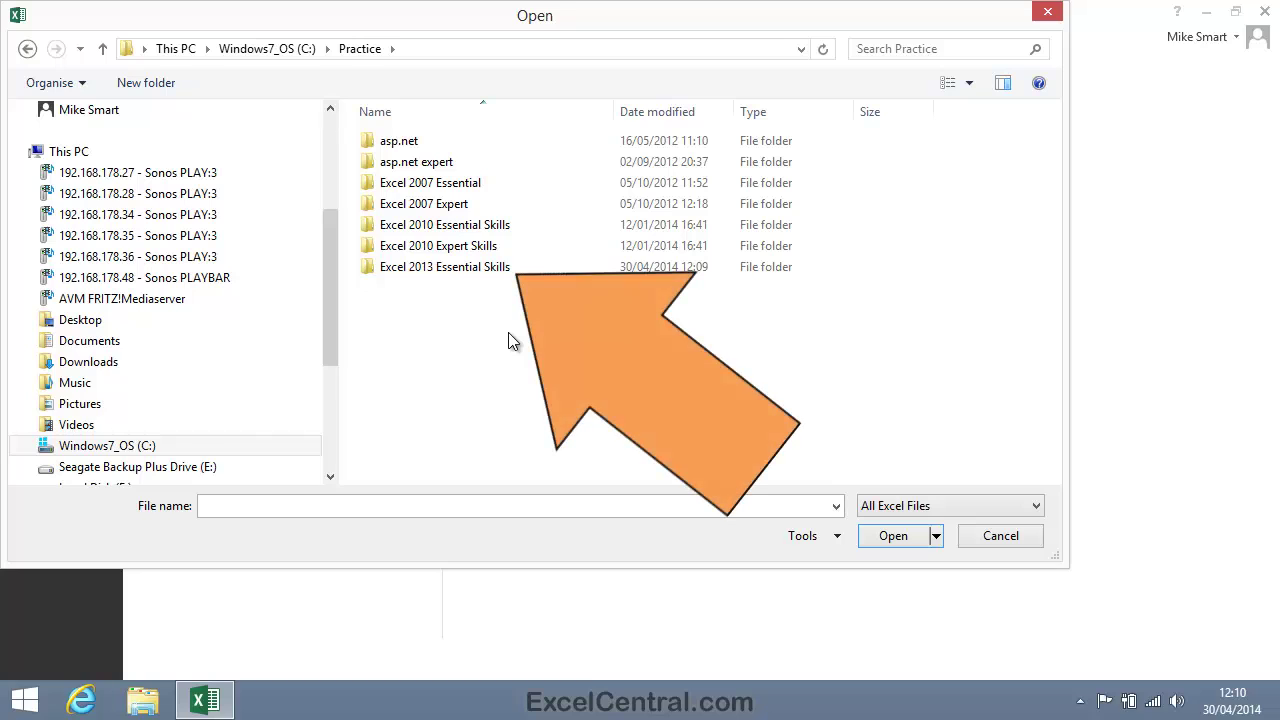
double_click(462, 271)
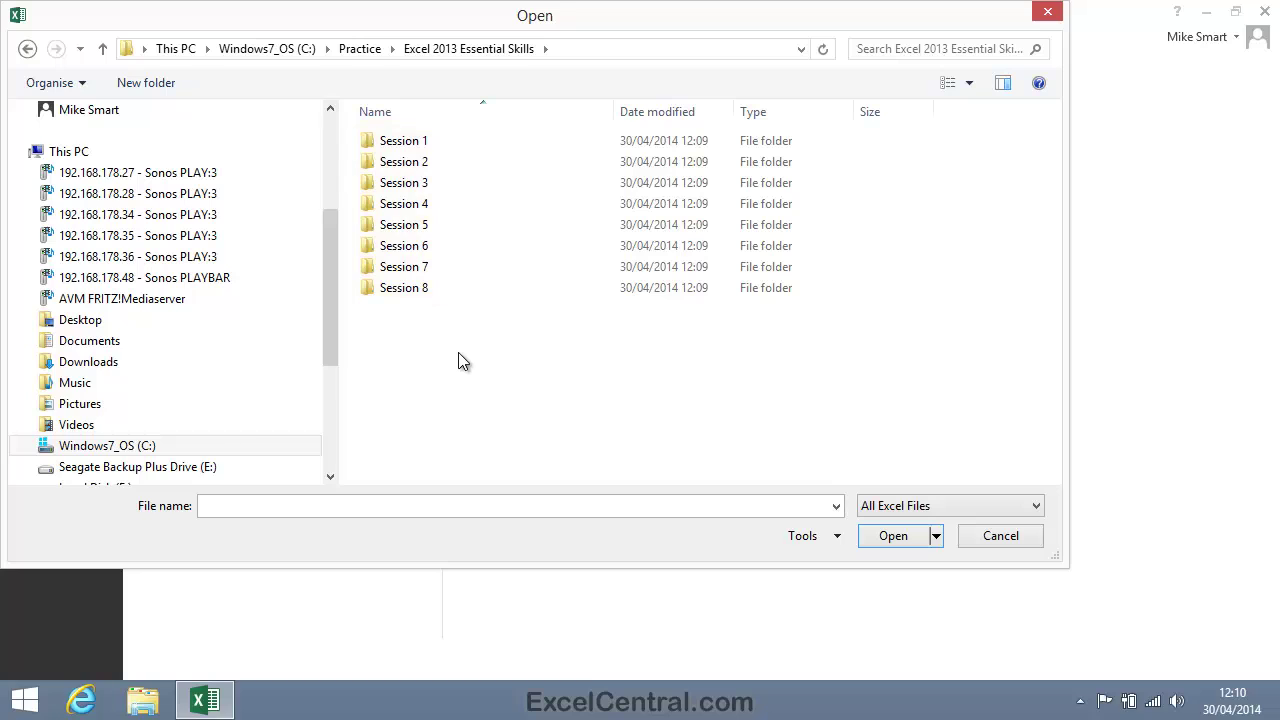
double_click(415, 145)
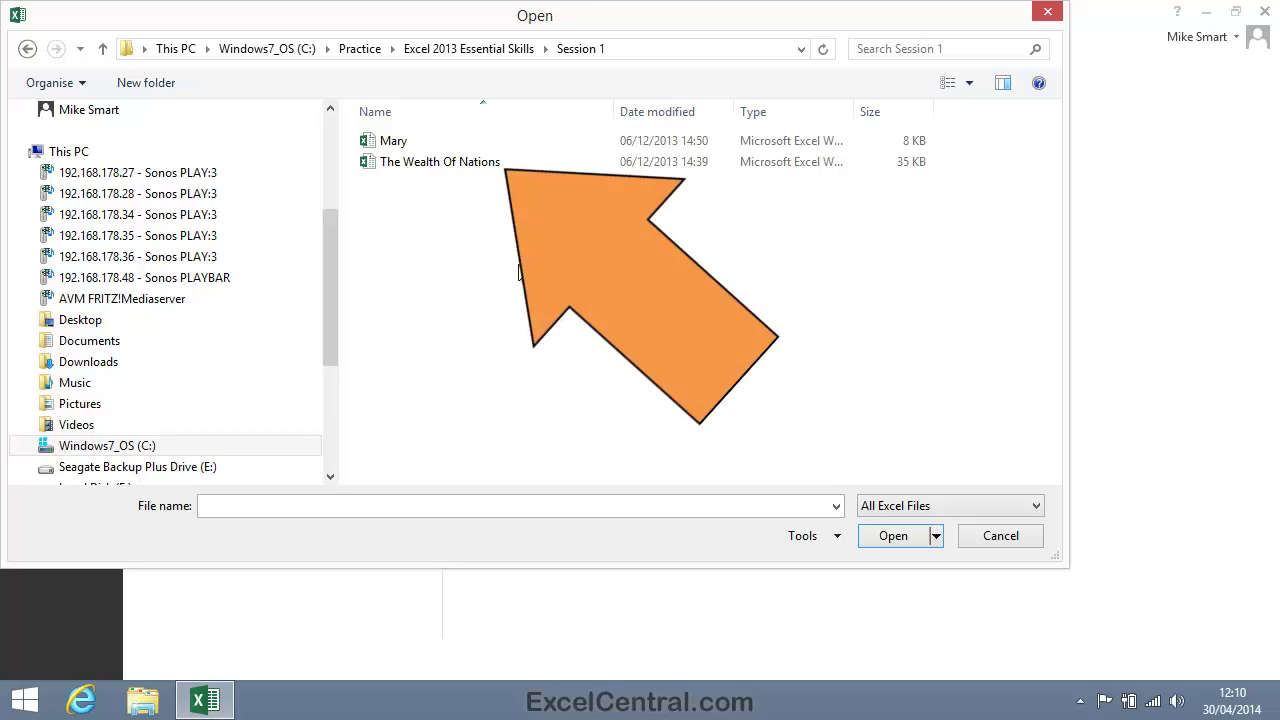
click(446, 166)
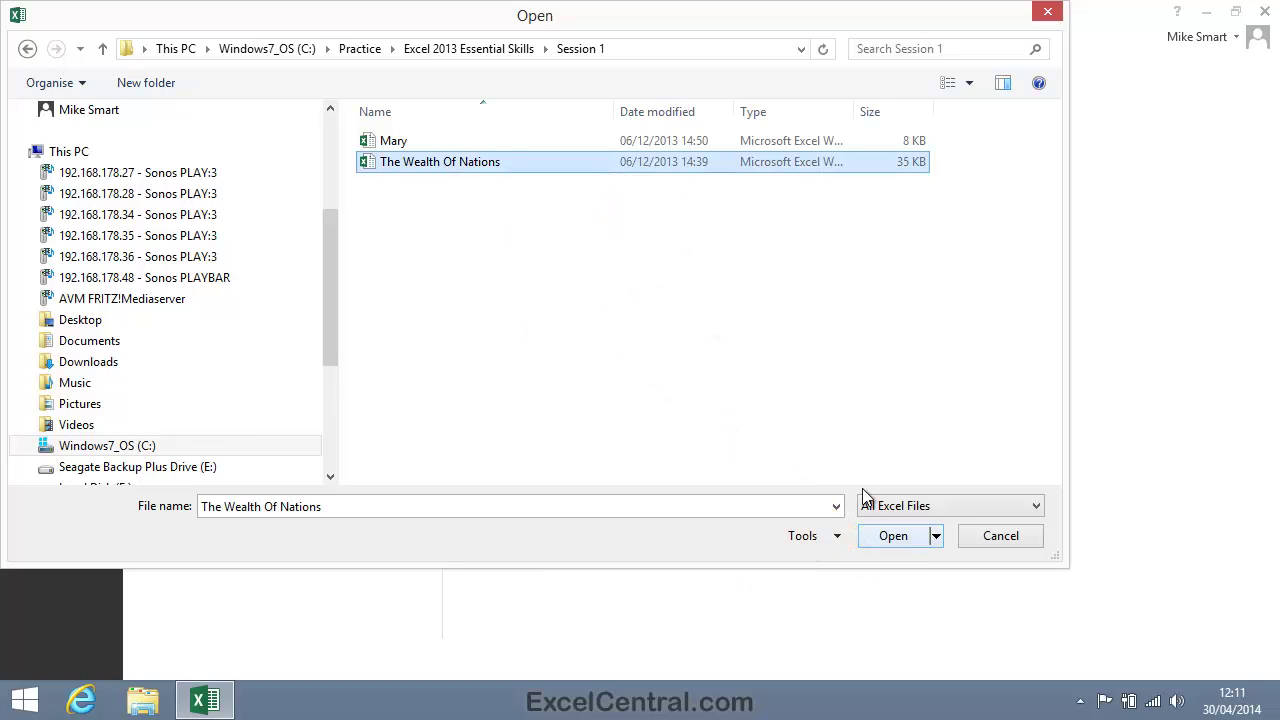
double_click(450, 162)
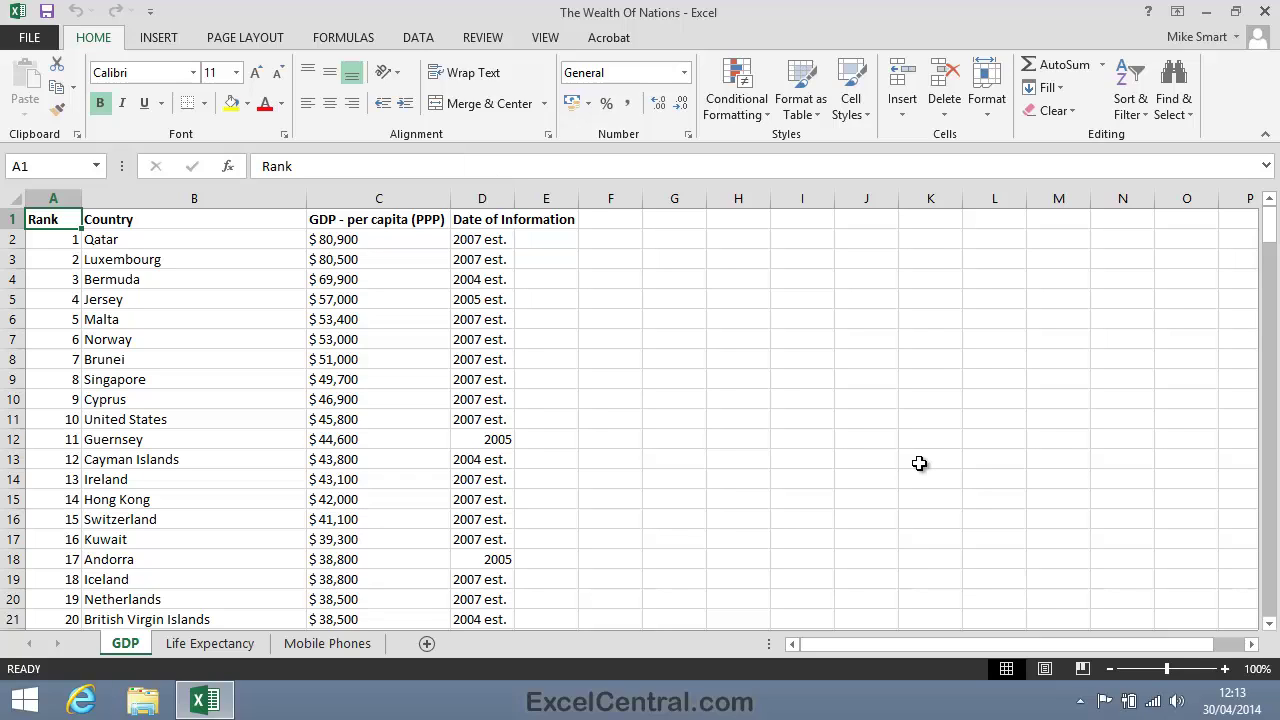
- Select cell B3, containing Luxembourg, on the GDP worksheet
click(254, 257)
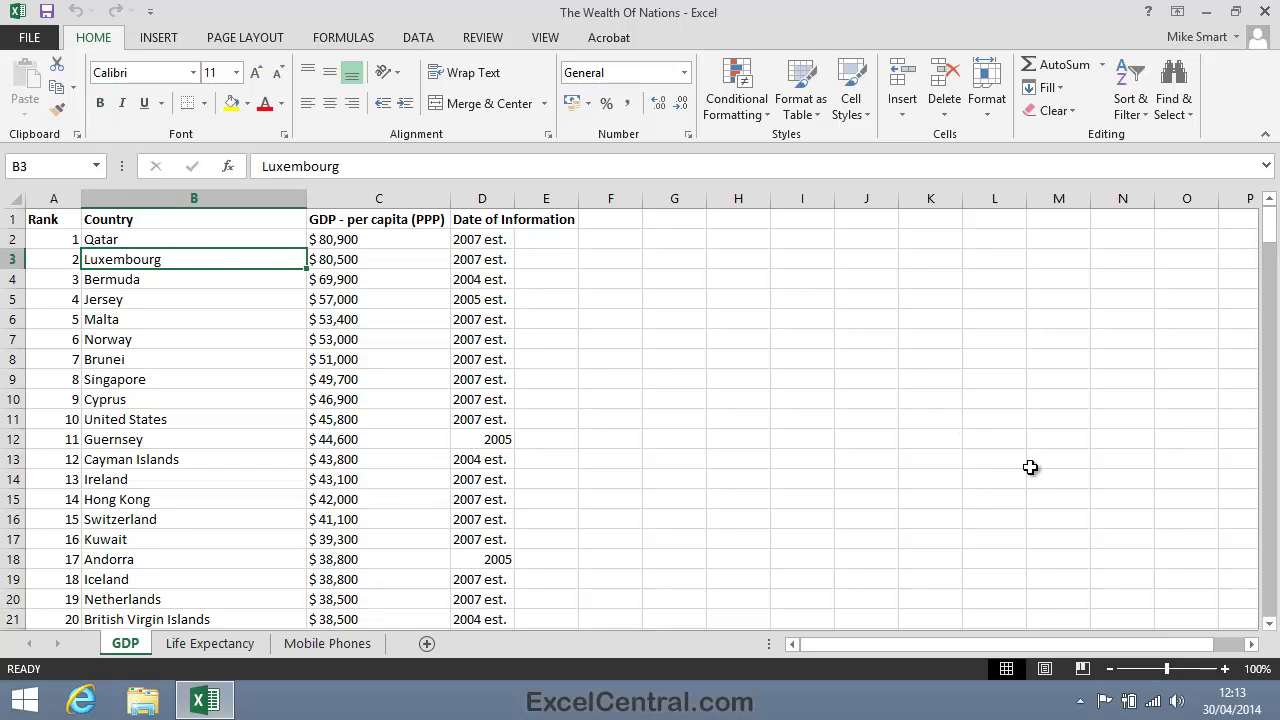
key(F4)
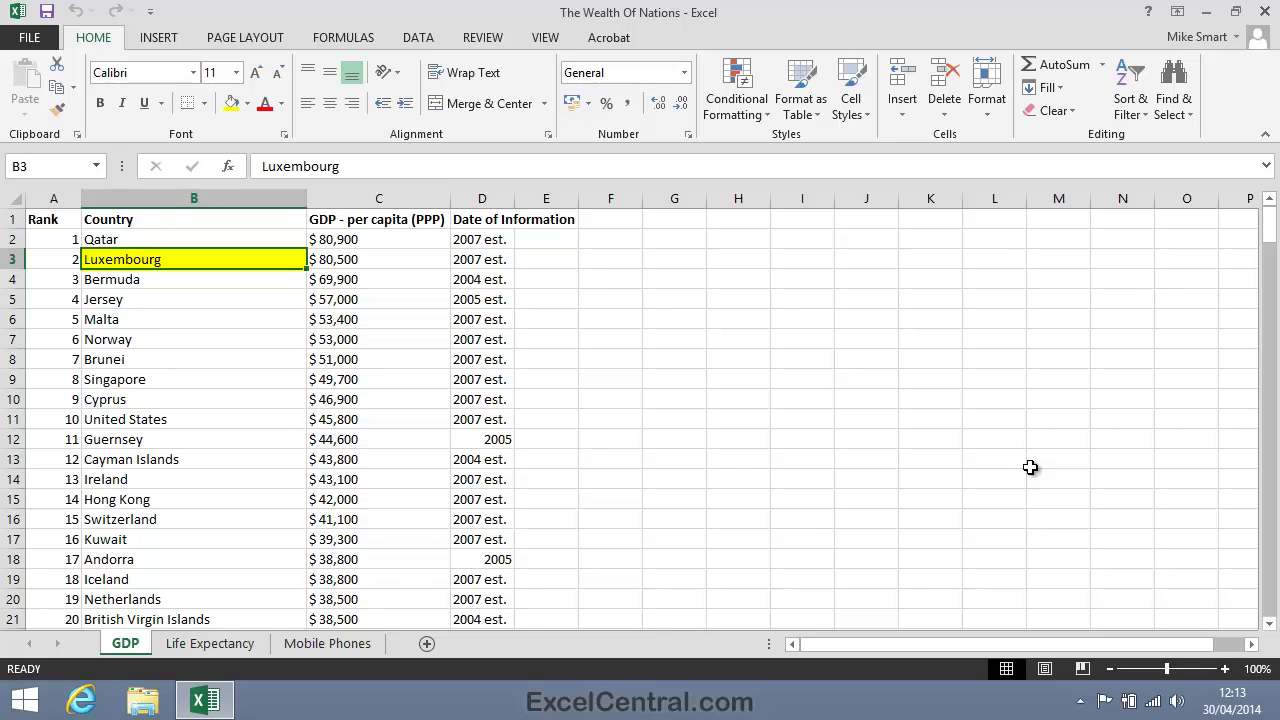
key(ctrl+z)
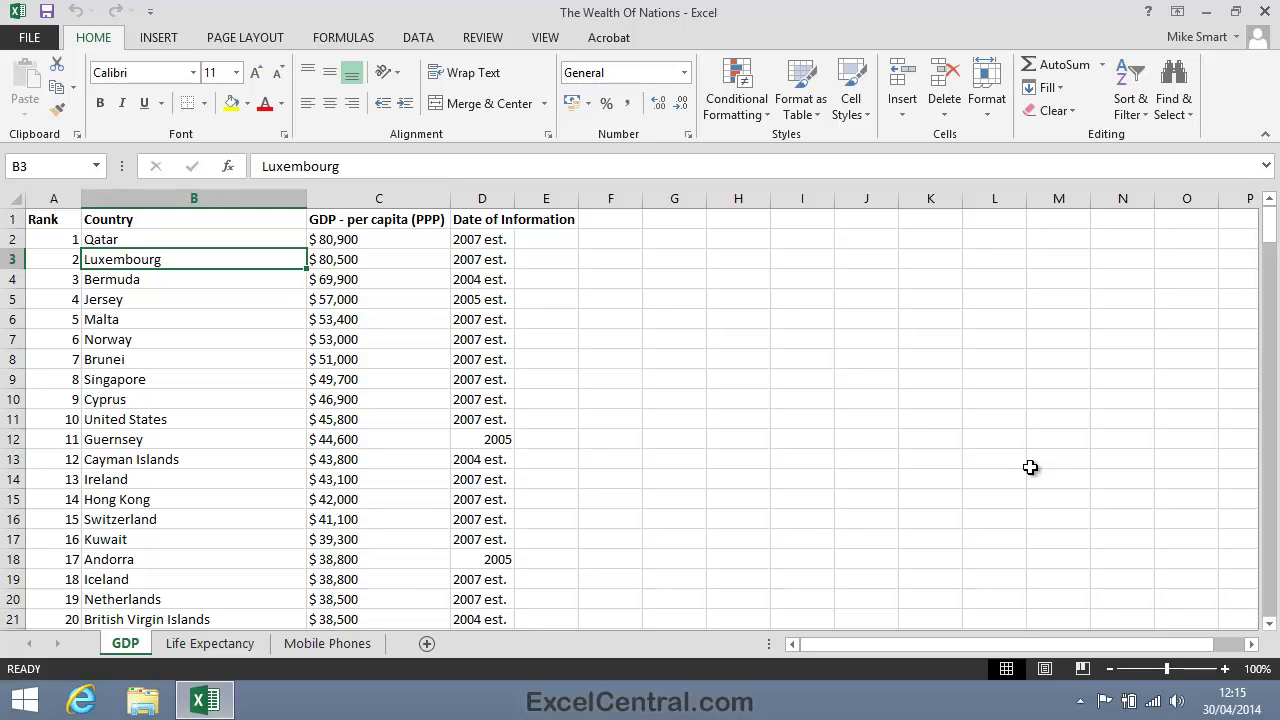
- Go directly to cell ZZ3 of the GDP worksheet by entering its cell reference
click(43, 170)
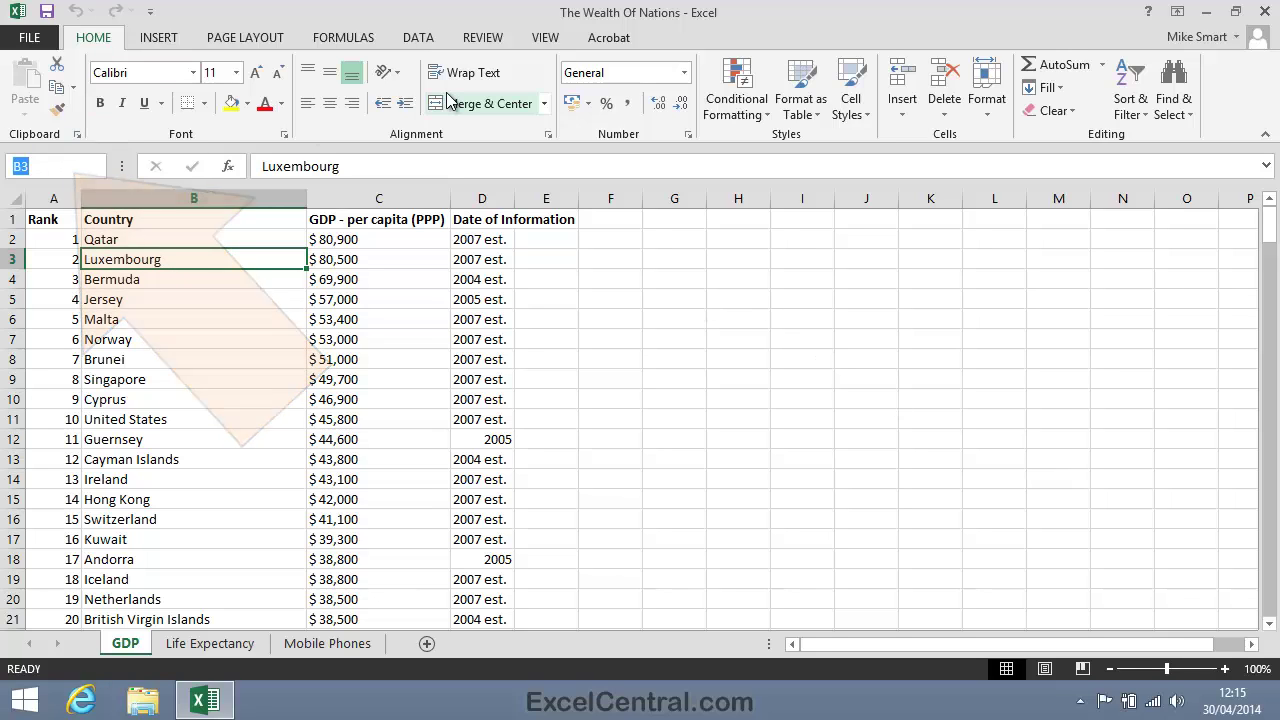
key(BackSpace)
text(zz3)
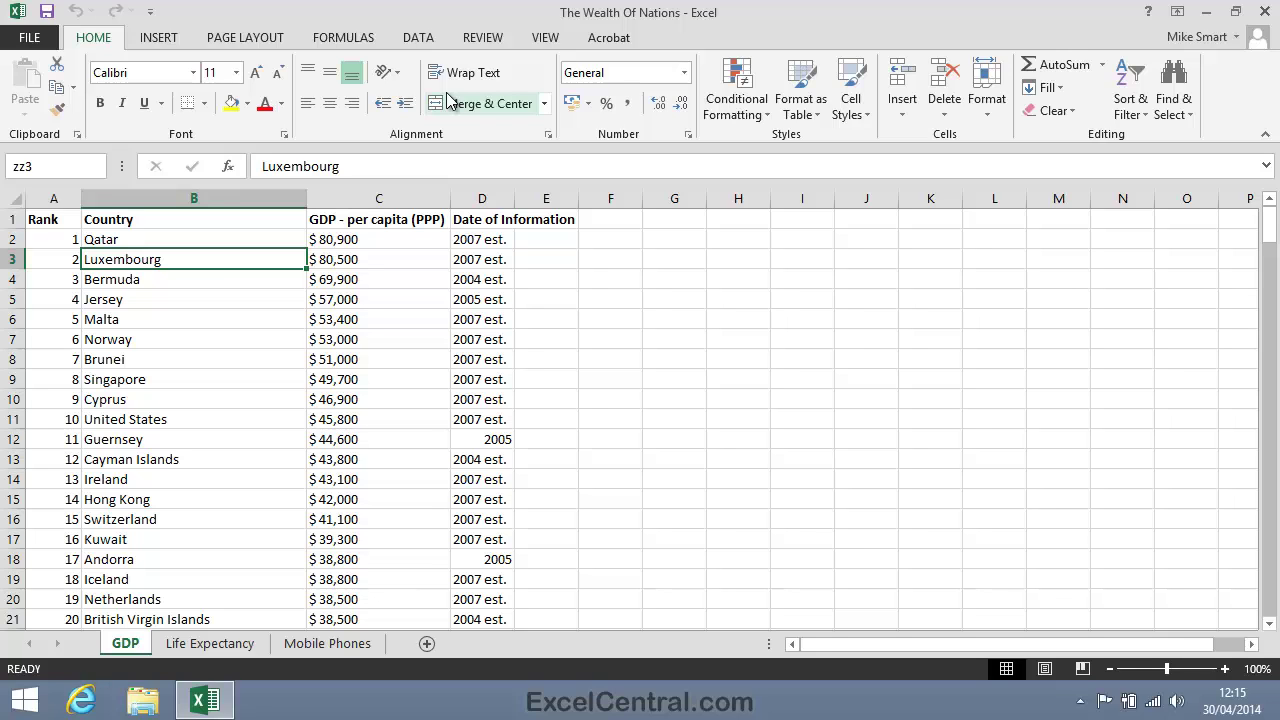
key(Return)
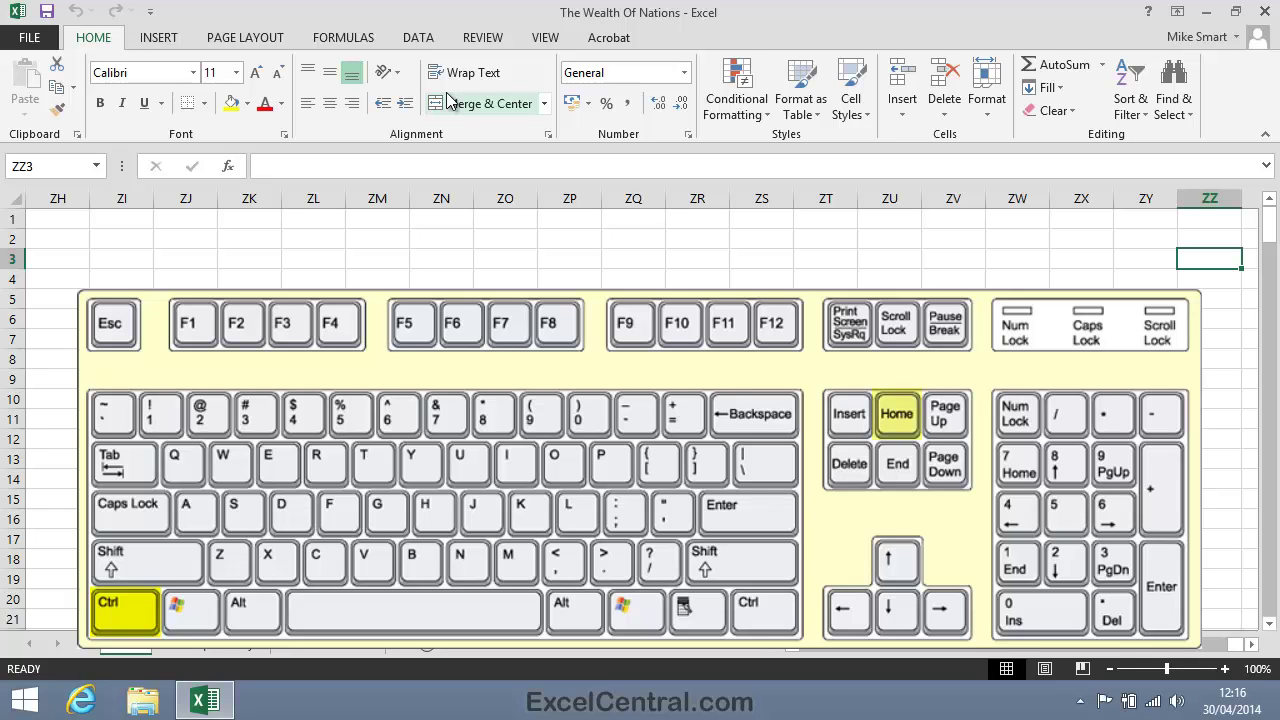
- Return to cell A1 and jump to the last cell of the GDP worksheet's used range
key(ctrl+Home)
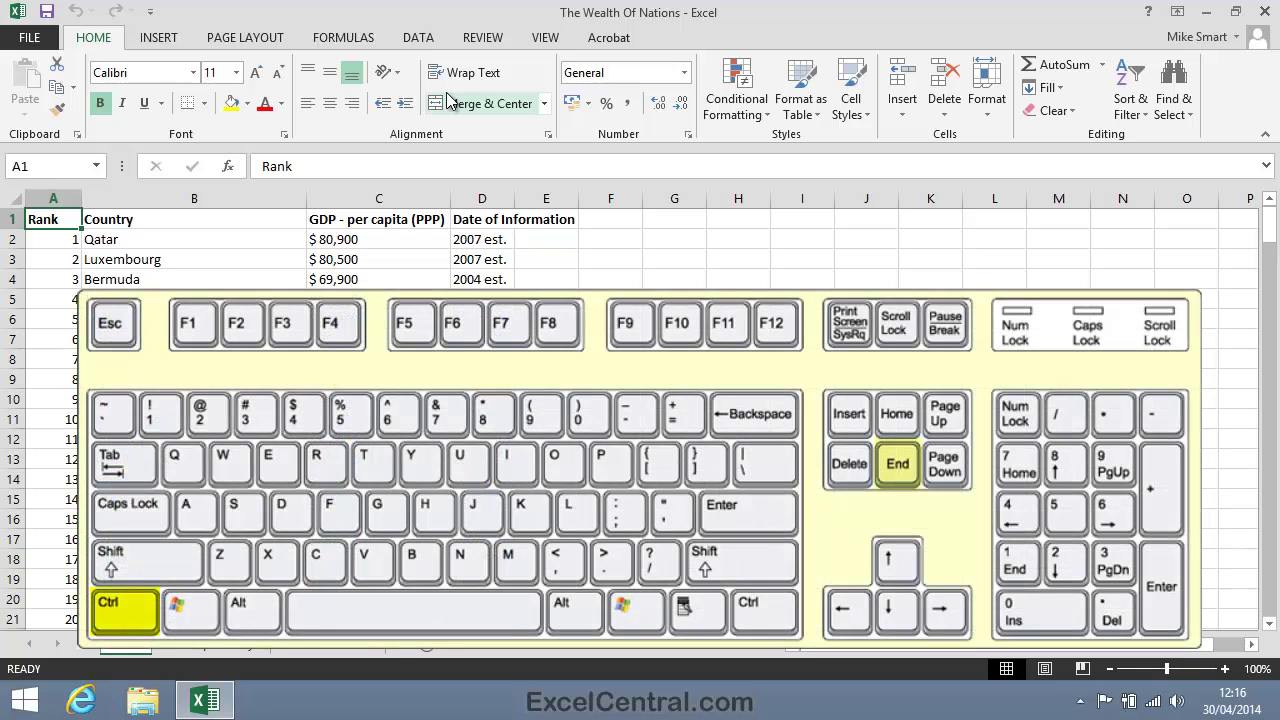
key(ctrl+End)
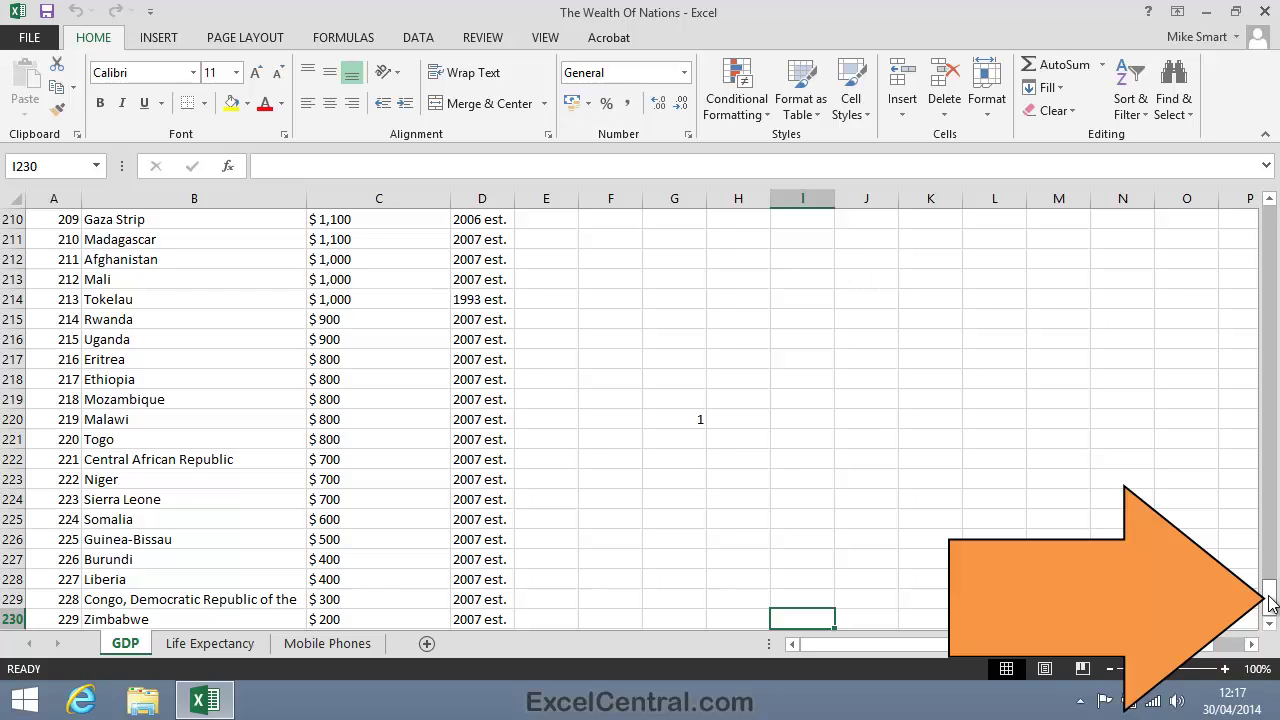
- Scroll up the GDP worksheet to about row 91 and shift the view three single rows up and back down
drag(1270, 600, 1271, 410)
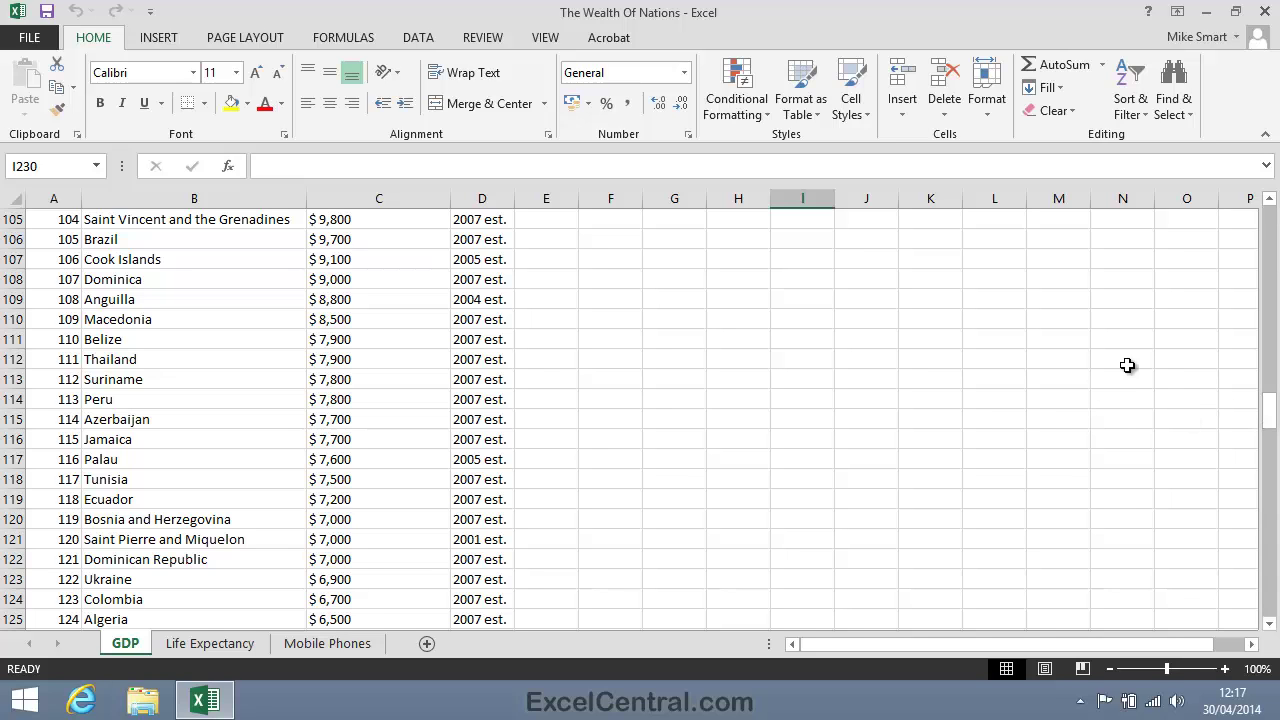
drag(1273, 410, 1268, 384)
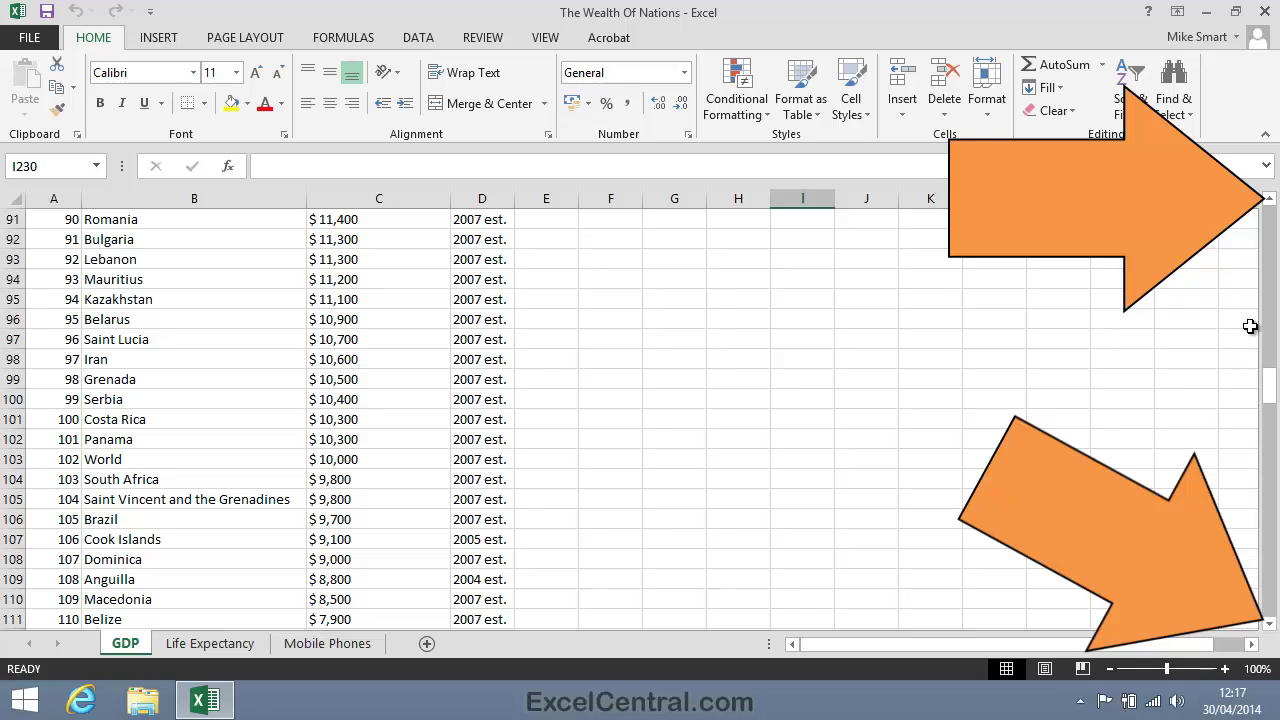
click(1269, 199)
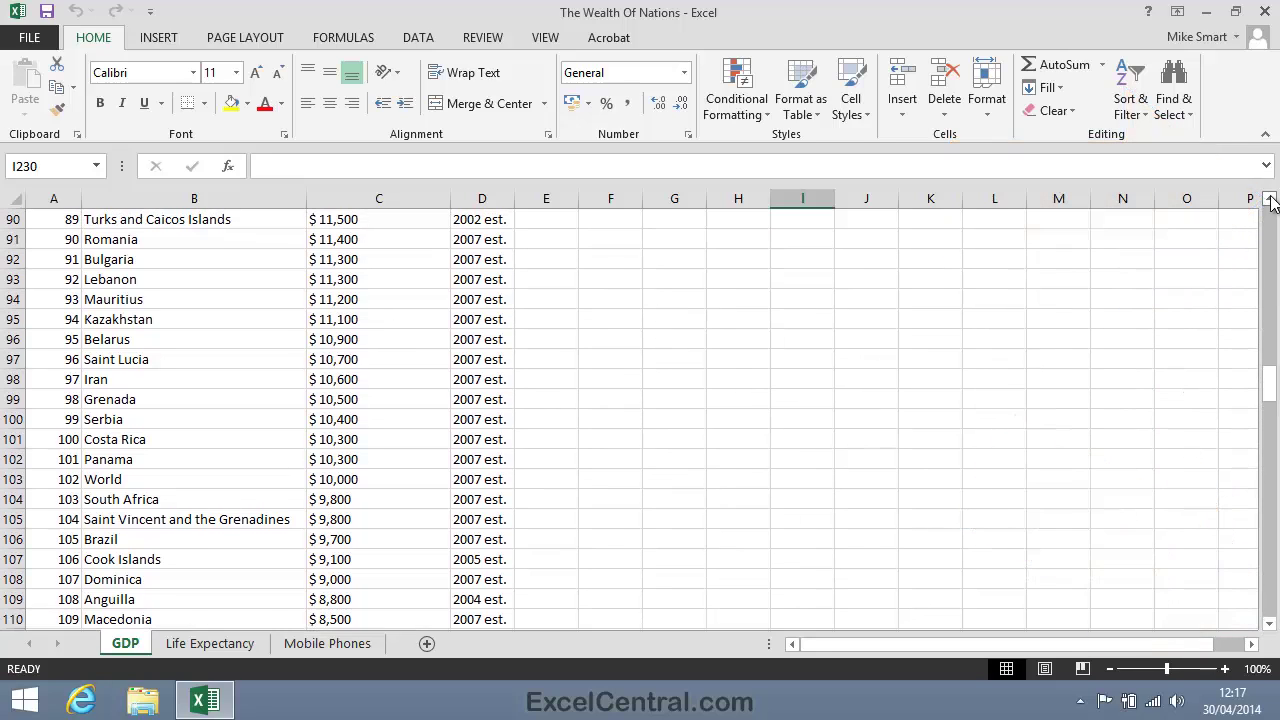
click(1269, 199)
click(1269, 199)
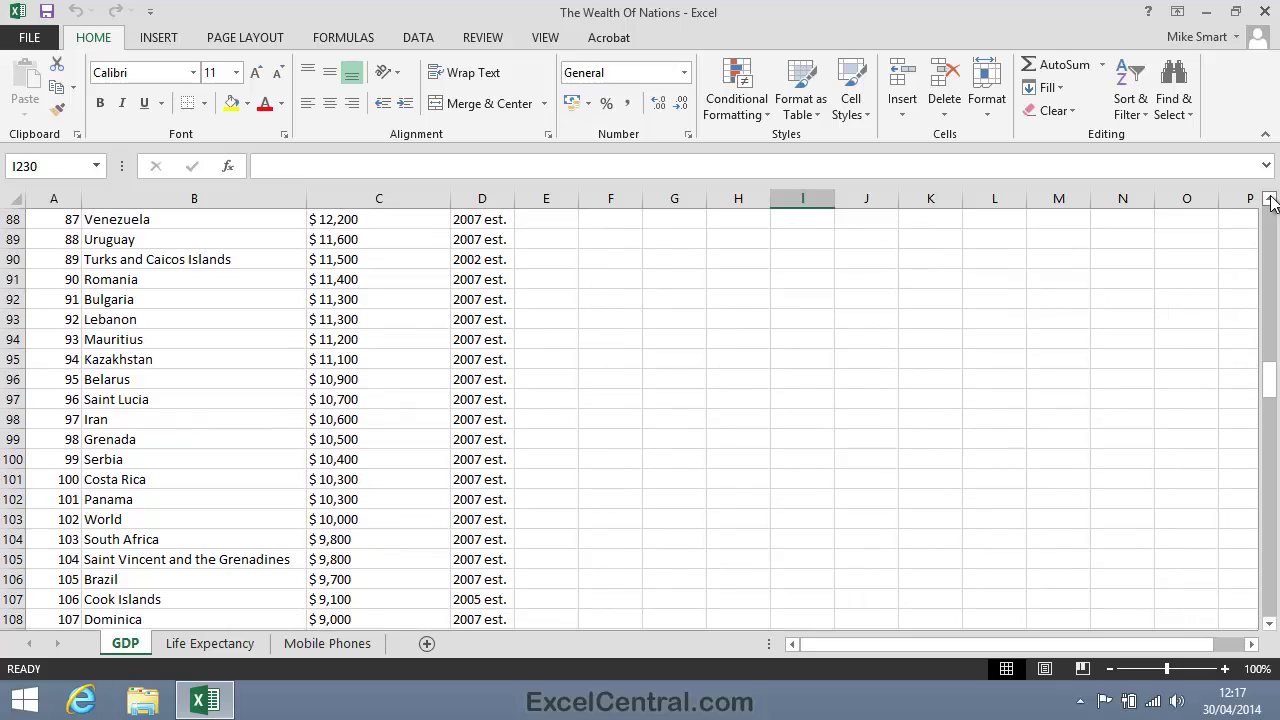
click(1269, 624)
click(1269, 624)
click(1269, 624)
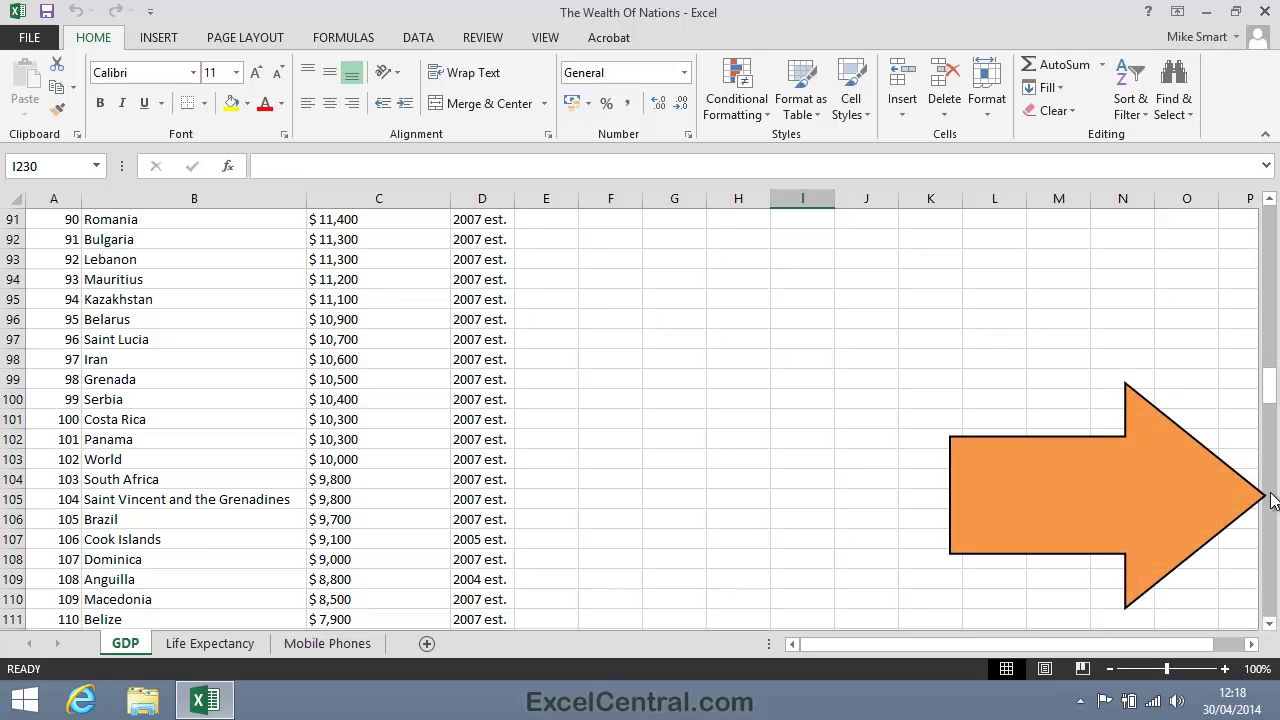
- Page through the GDP worksheet one screenful at a time, two screens down and three screens up
click(1272, 500)
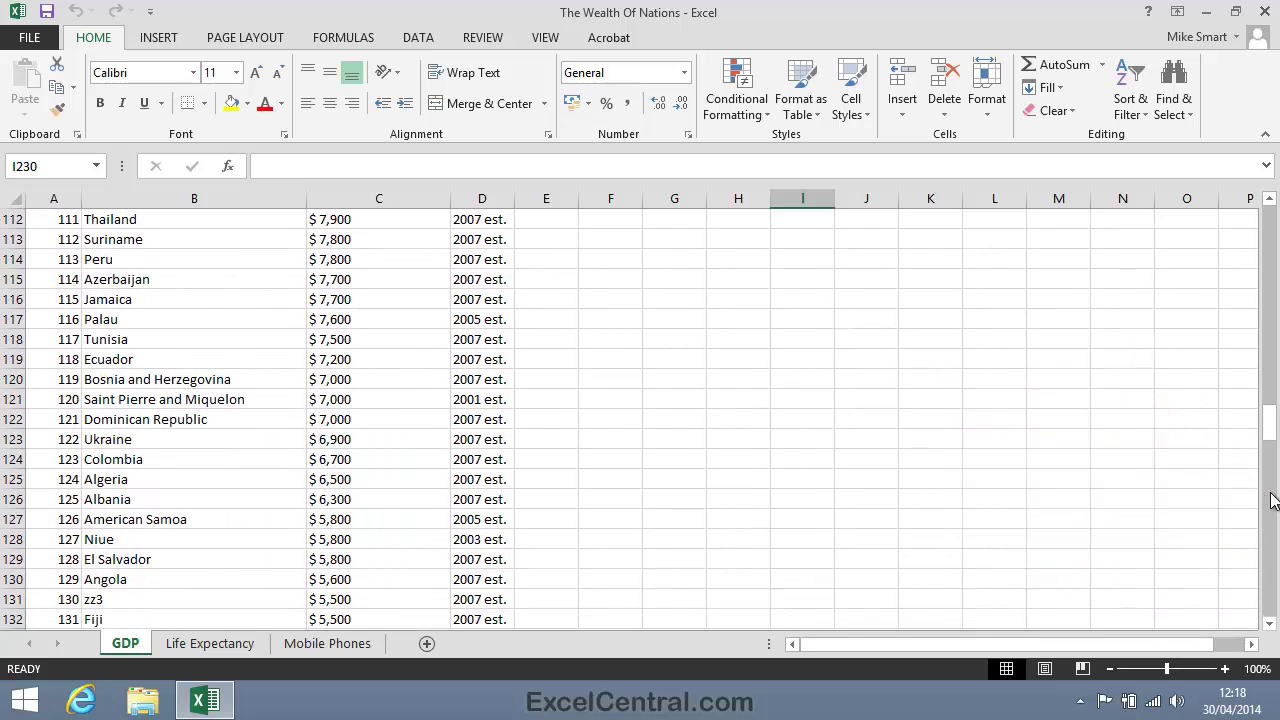
click(1272, 500)
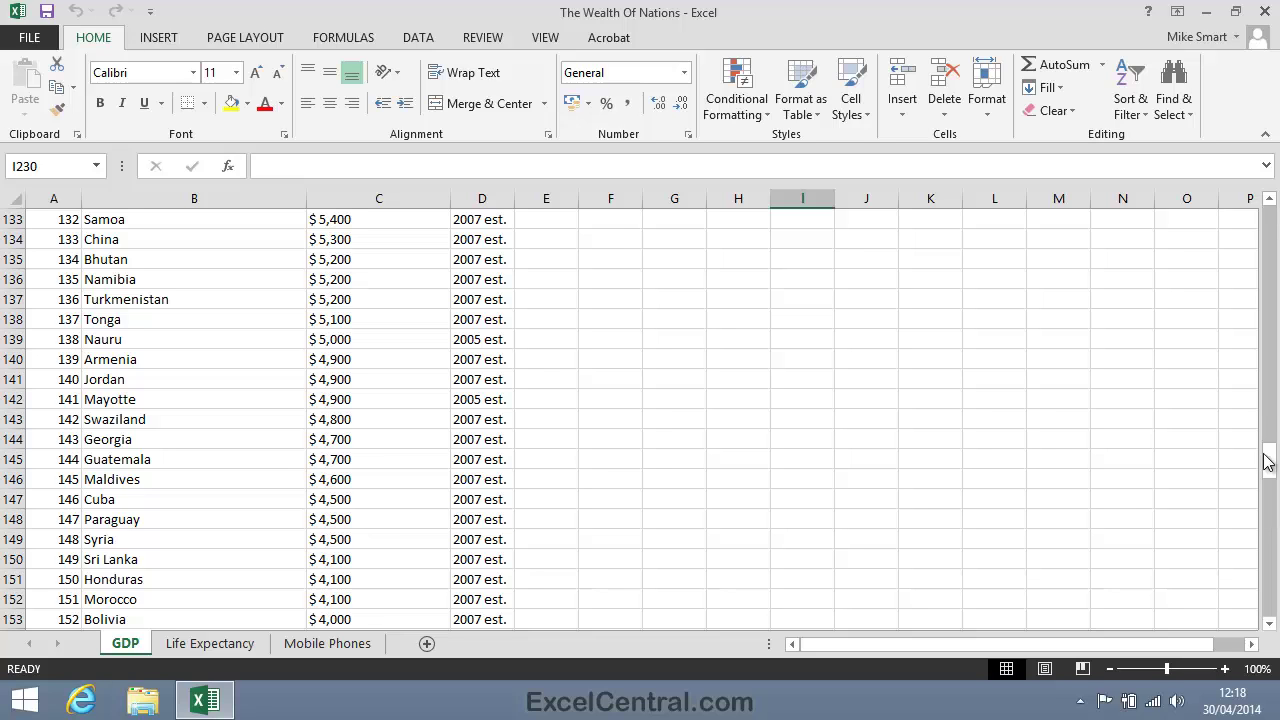
click(1272, 327)
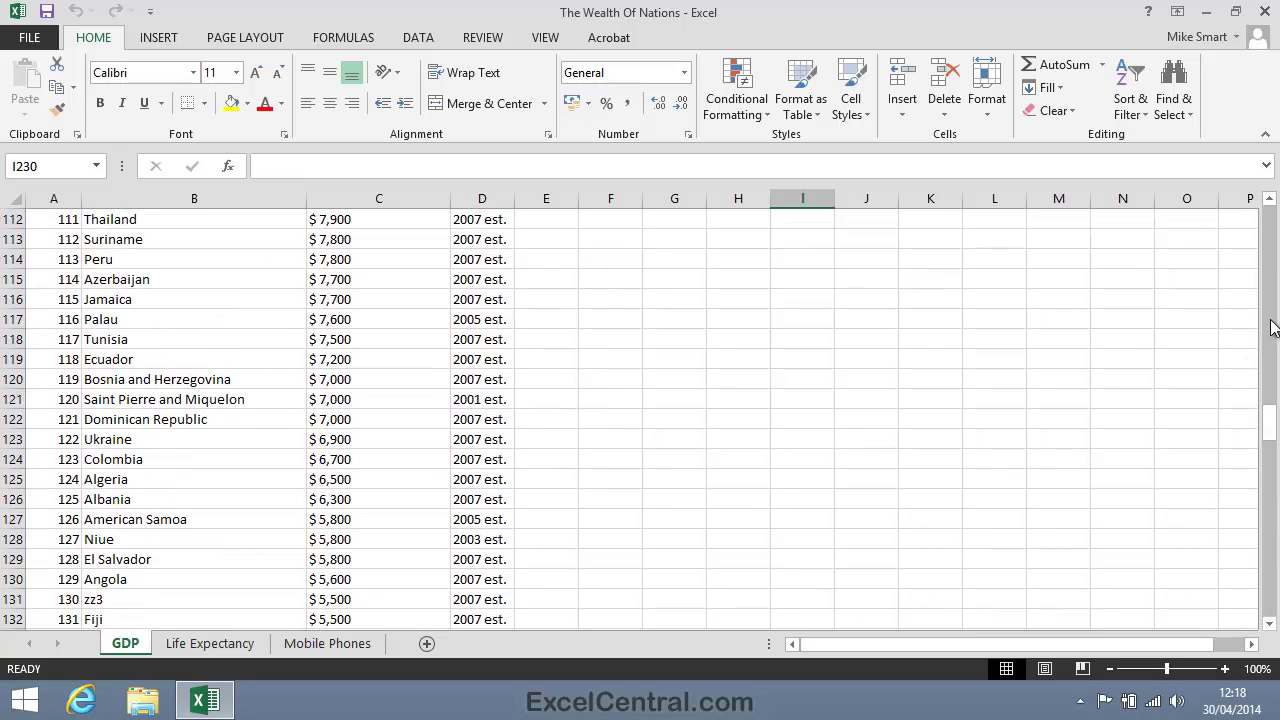
click(1272, 327)
click(1272, 327)
scroll(1180, 291, up, 2)
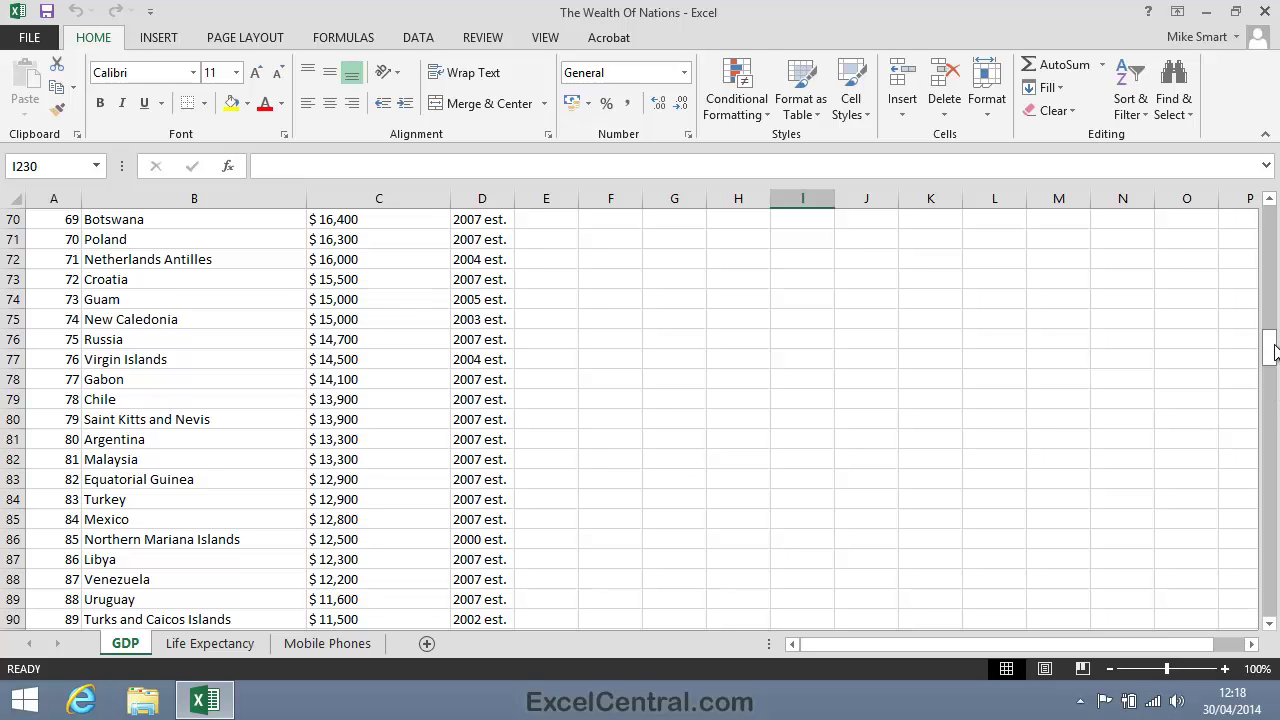
- Scroll down past the data to view the very last row of the GDP worksheet, row 1048576
drag(1268, 348, 1277, 436)
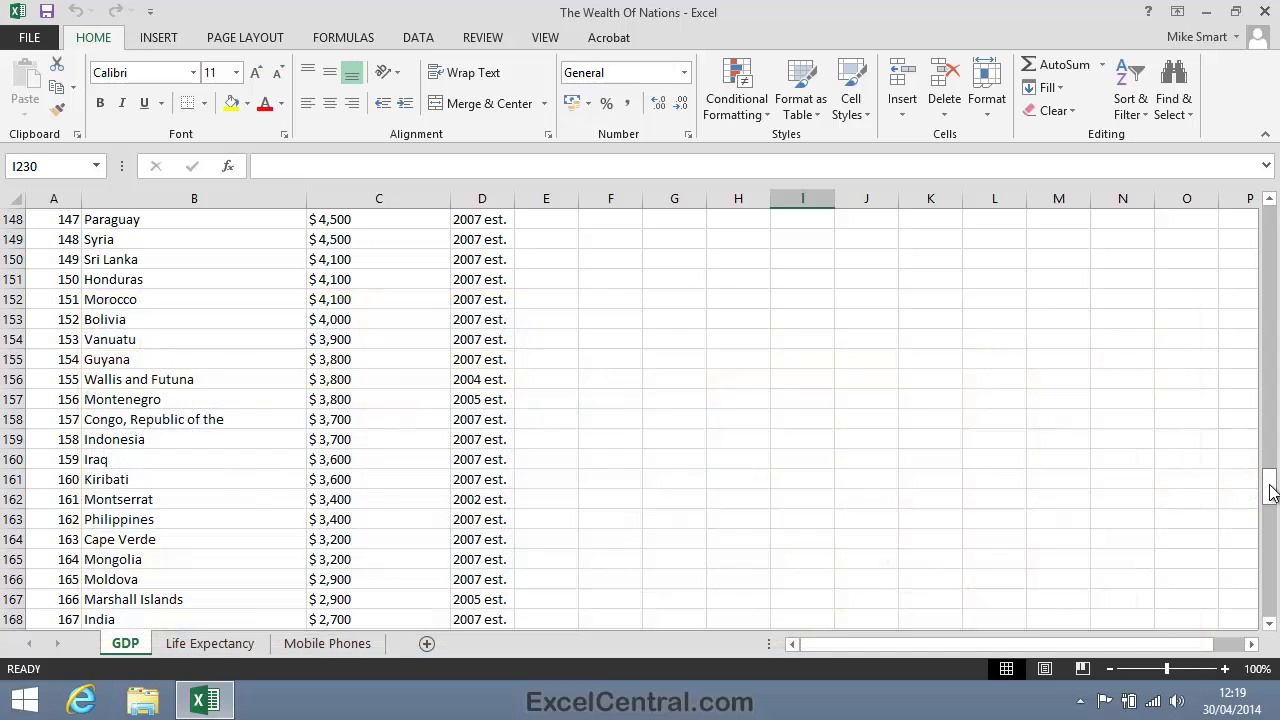
drag(1273, 490, 1271, 612)
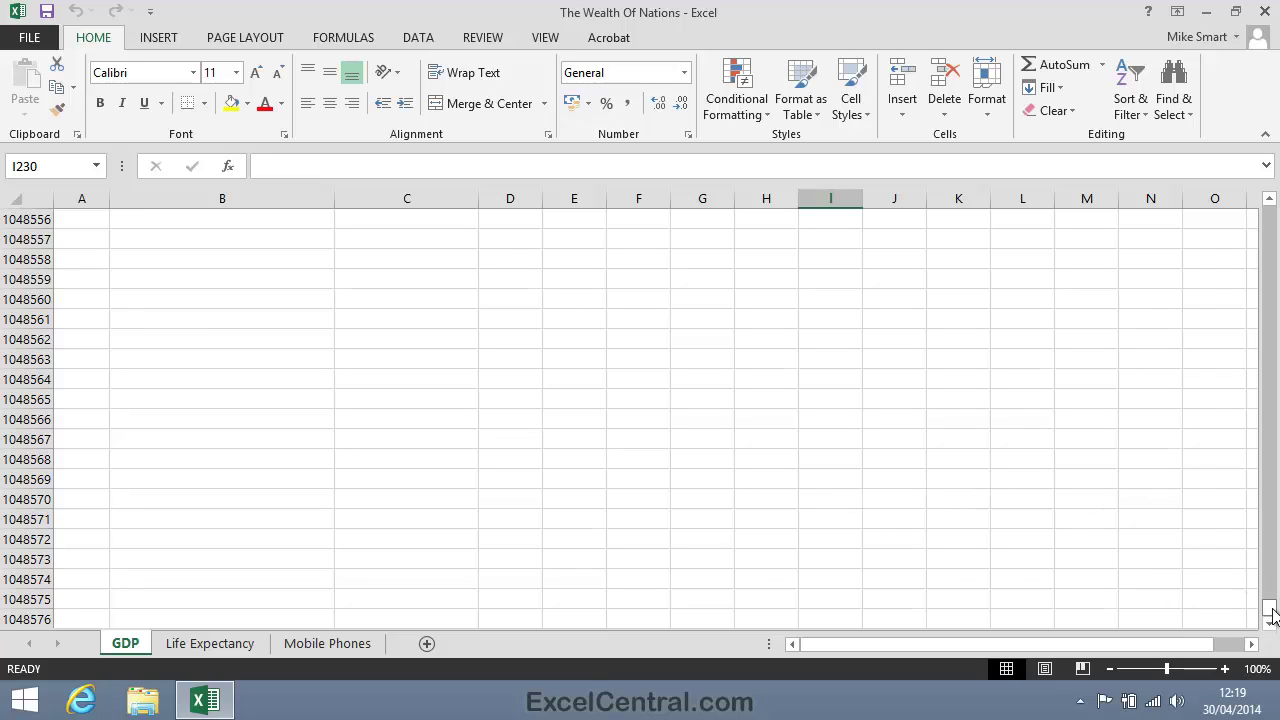
- Return to the first rows of the GDP worksheet and select cell B3, containing Luxembourg
drag(1270, 612, 1268, 168)
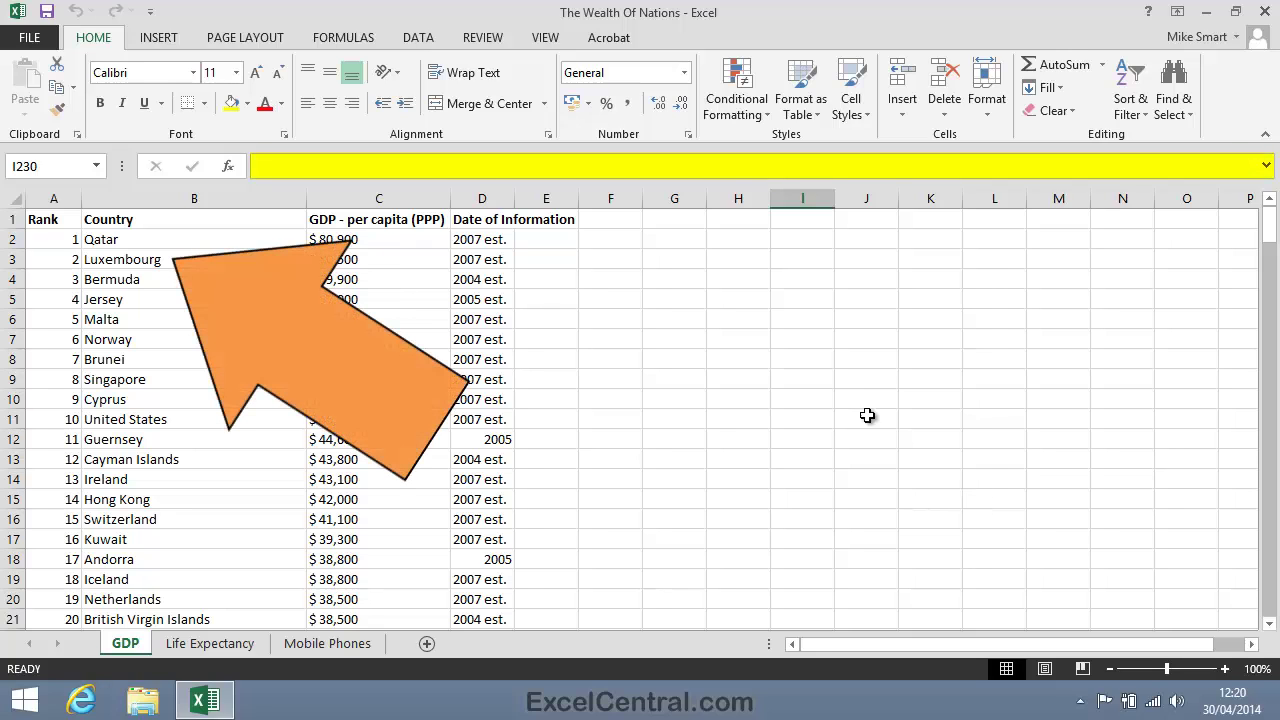
click(188, 259)
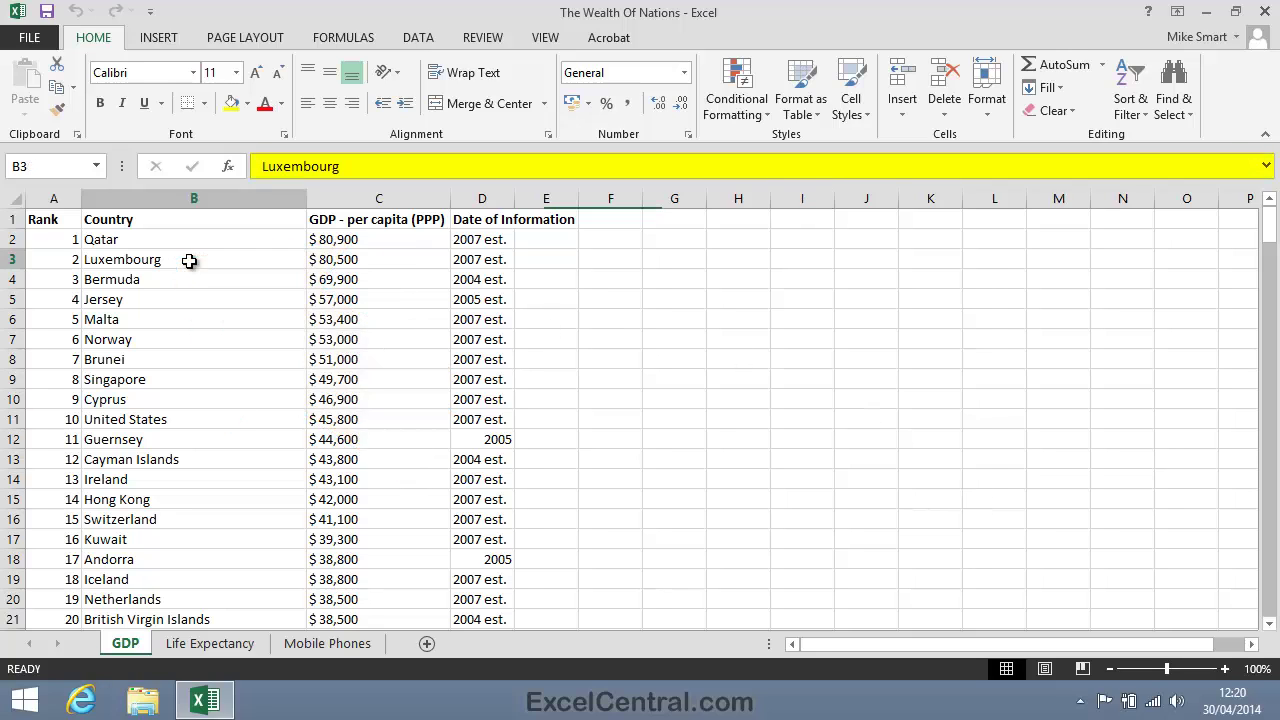